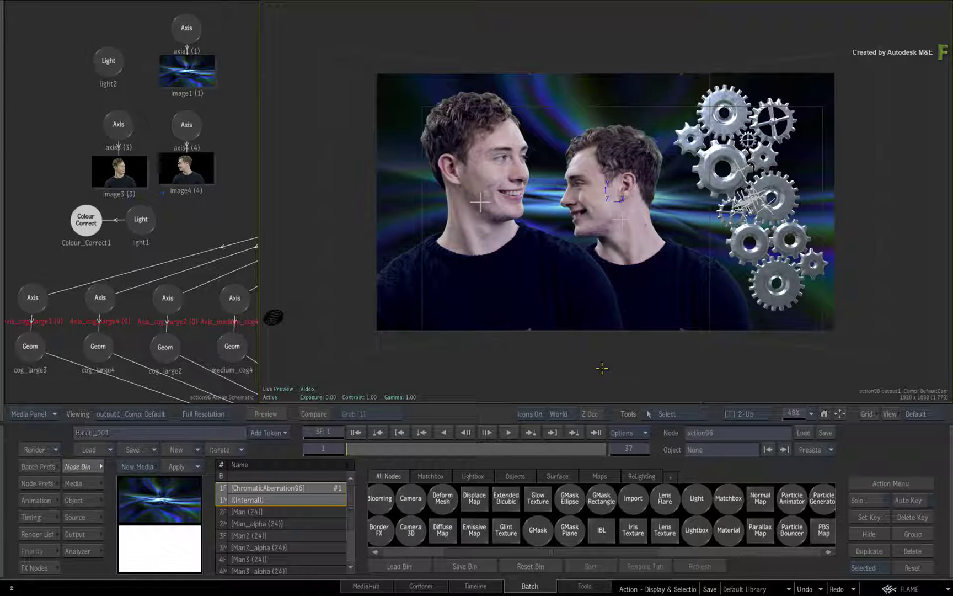
Orbit the scene edge-on, select each man and three gears in turn, then clear the selection
mouse_move(656, 349)
middle_mouse_down()
mouse_move(645, 340)
mouse_move(598, 353)
mouse_move(539, 345)
mouse_move(616, 355)
mouse_move(677, 345)
mouse_move(689, 353)
mouse_move(617, 345)
mouse_move(615, 330)
mouse_move(661, 329)
mouse_move(672, 344)
mouse_move(625, 353)
mouse_move(601, 345)
mouse_move(673, 362)
mouse_move(692, 355)
mouse_move(674, 335)
mouse_move(649, 336)
mouse_move(653, 353)
middle_mouse_up()
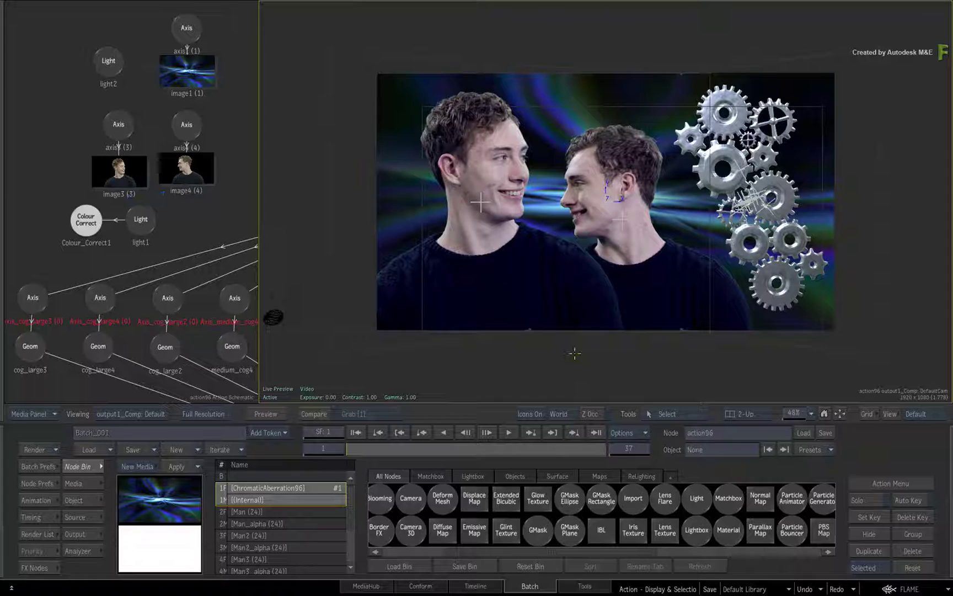
left_click(573, 313)
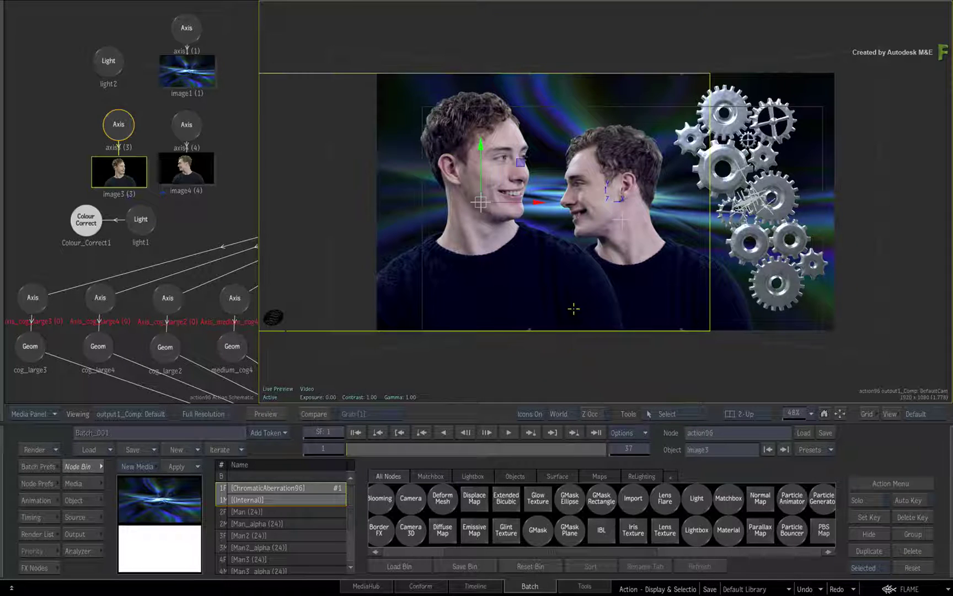
left_click(723, 288)
left_click(775, 264)
left_click(784, 230)
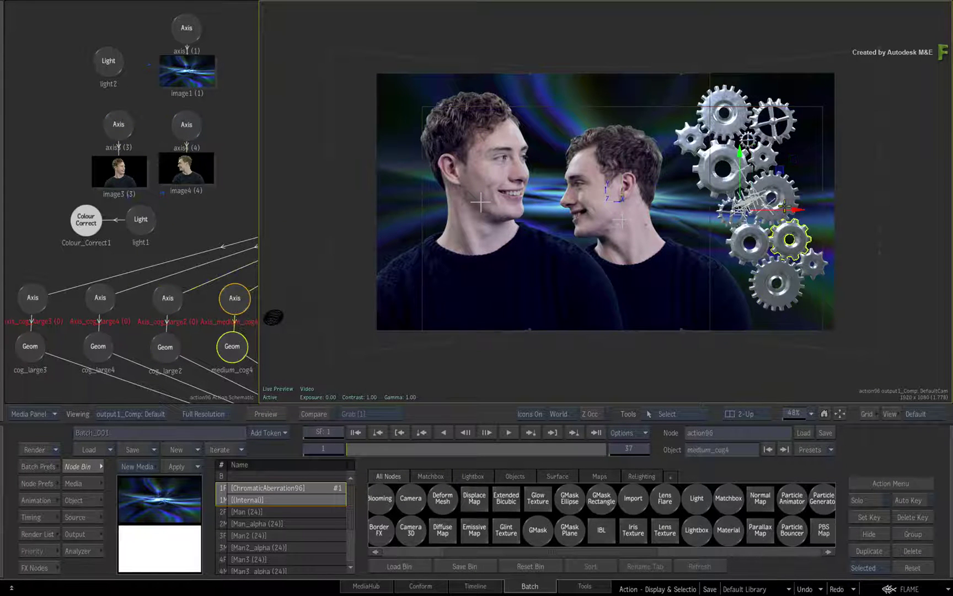
left_click(777, 202)
left_click(626, 357)
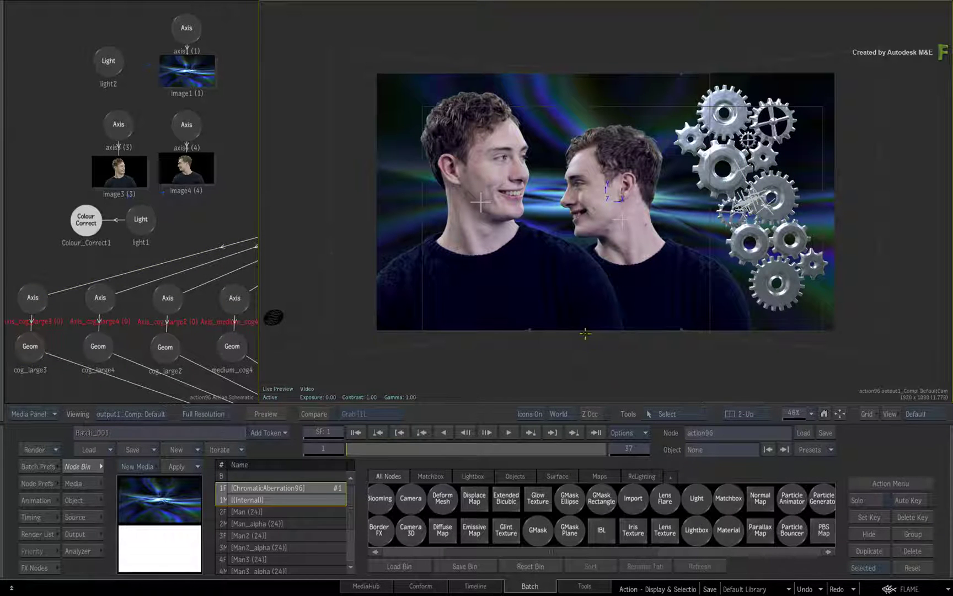
Multi-select both men's images and the cog_large2, medium_cog4 and cog_large4 gears
left_click(584, 311)
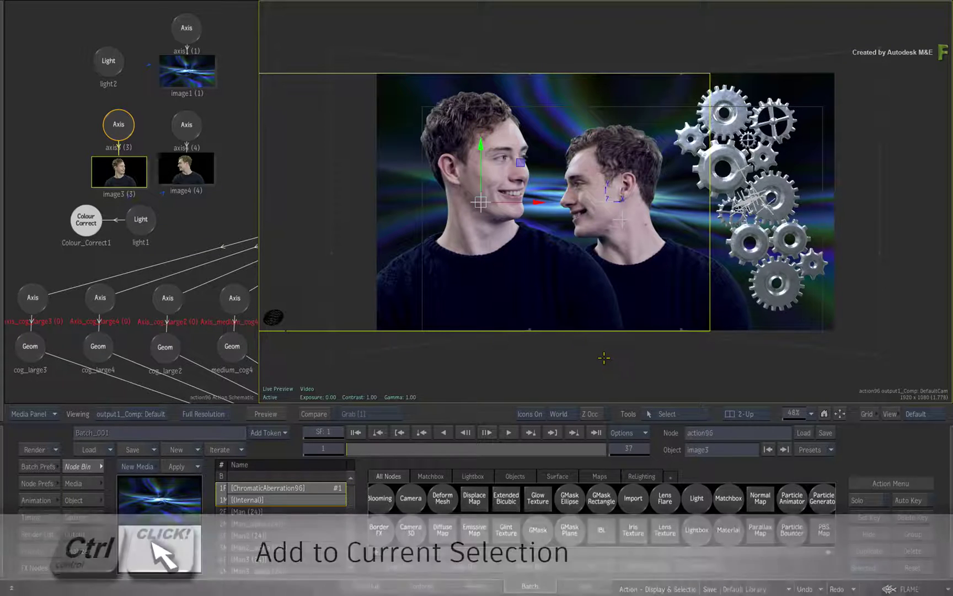
left_click(739, 289, "ctrl")
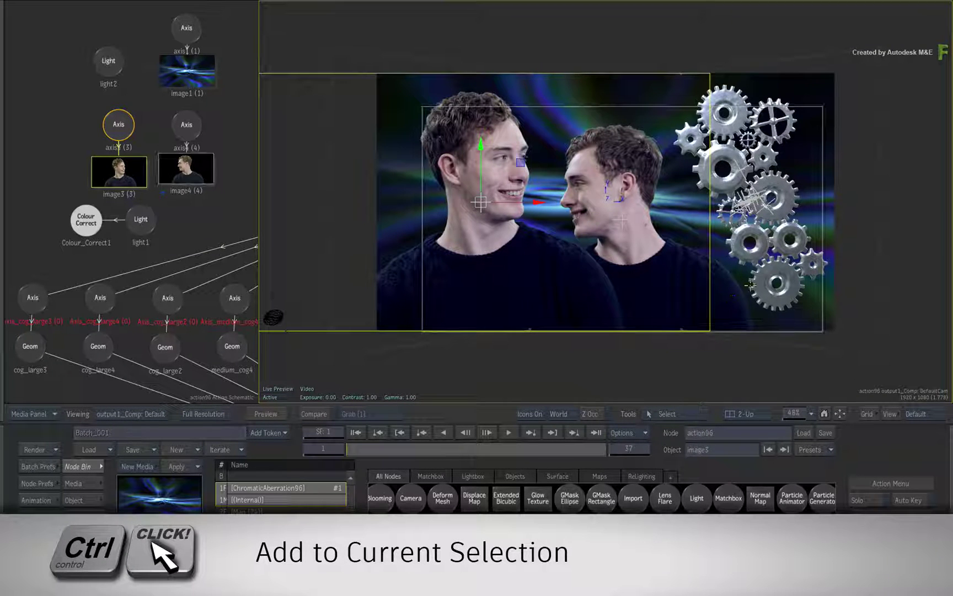
left_click(763, 269, "ctrl")
left_click(743, 252, "ctrl")
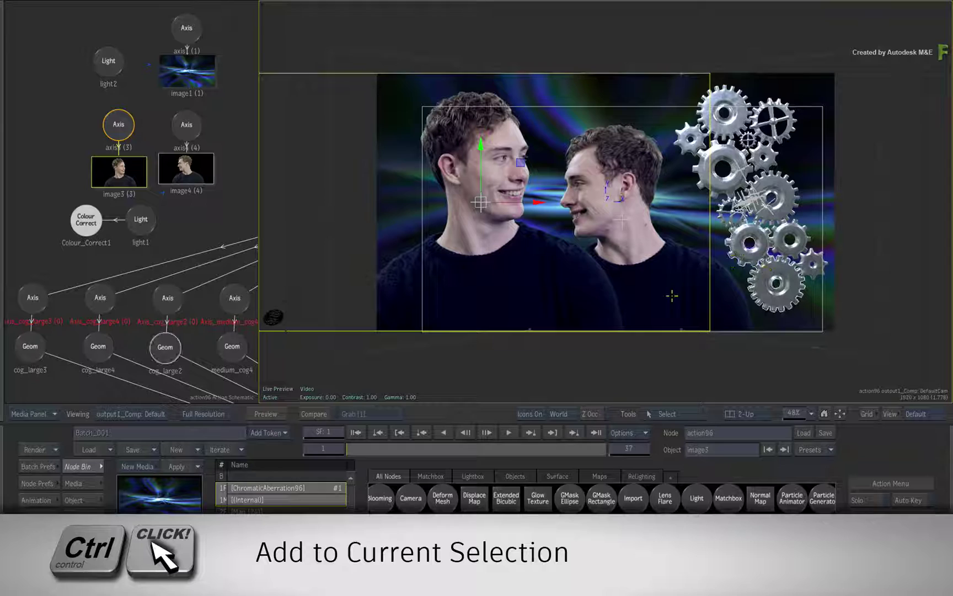
left_click(237, 345, "ctrl")
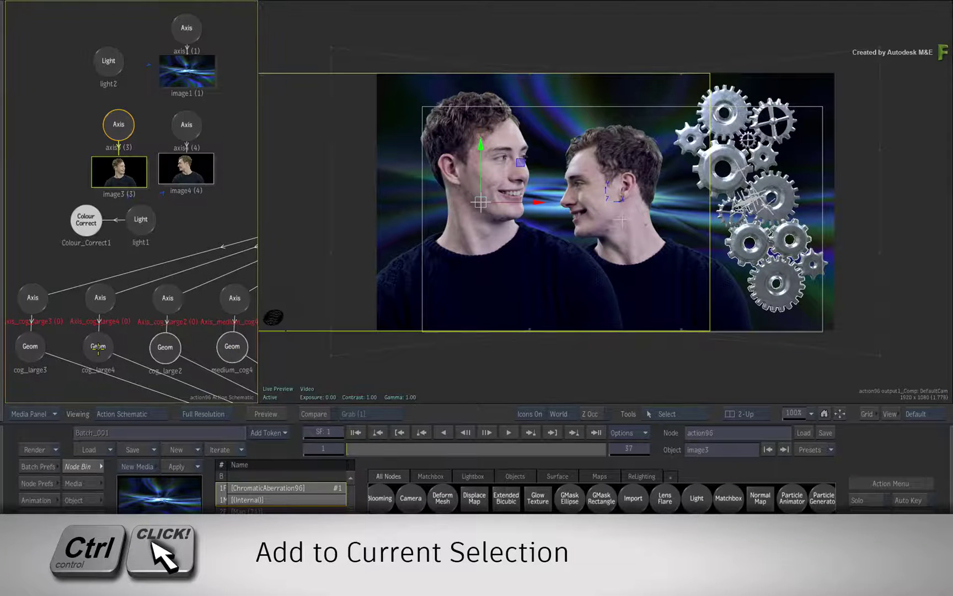
left_click(98, 346, "ctrl")
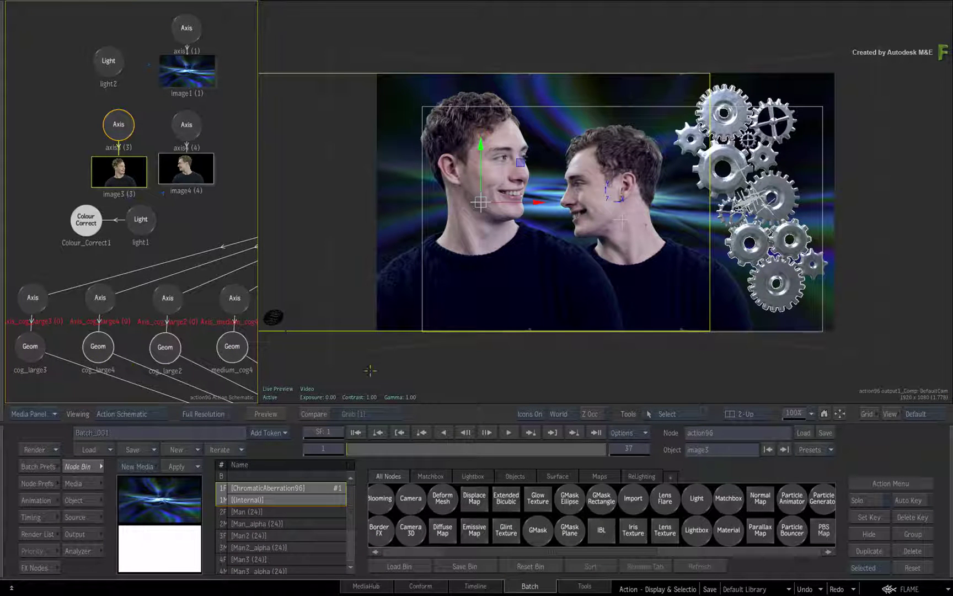
Remove medium_cog4, cog_large2 and the right man's image from the selection, then clear it
left_click(224, 346, "ctrl")
left_click(163, 349, "ctrl")
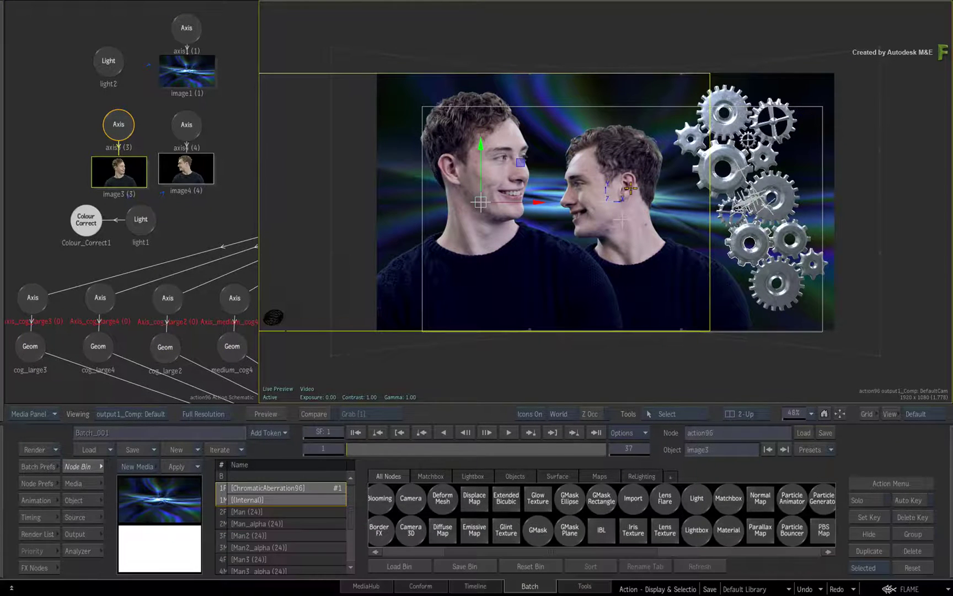
left_click(731, 309, "ctrl")
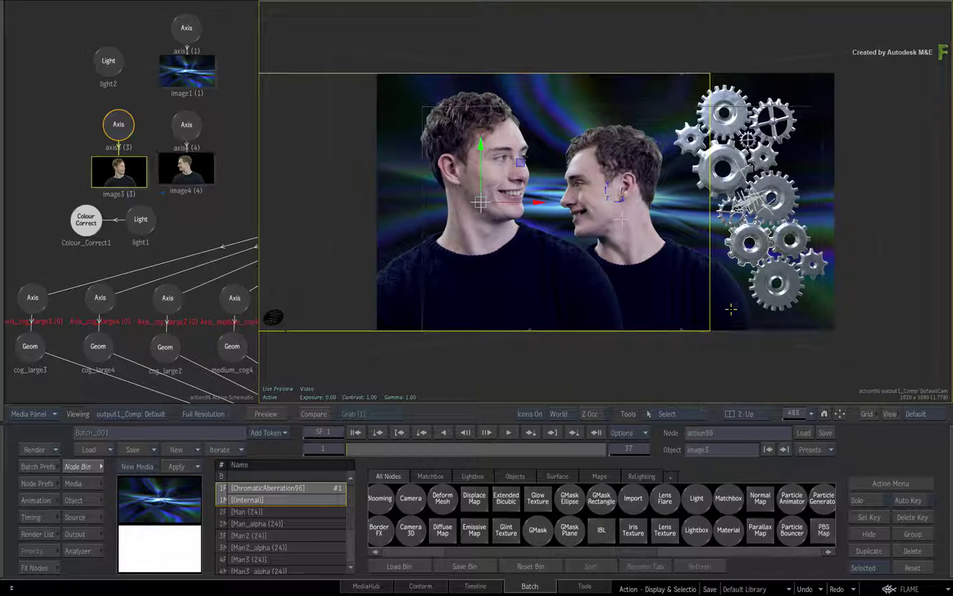
left_click(589, 364)
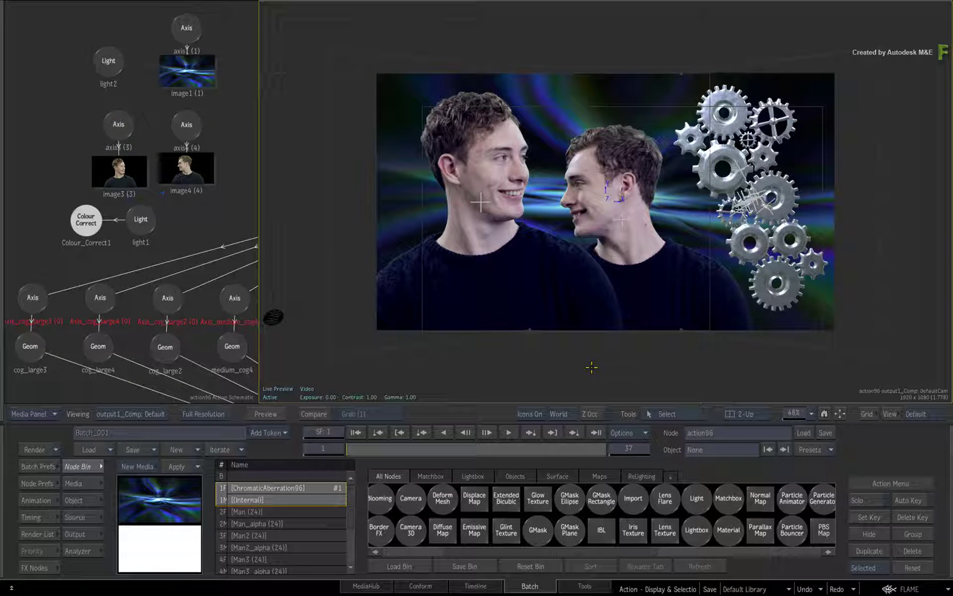
Select the left man's image3, switch to the right man's image4, then deselect it
left_click(558, 297)
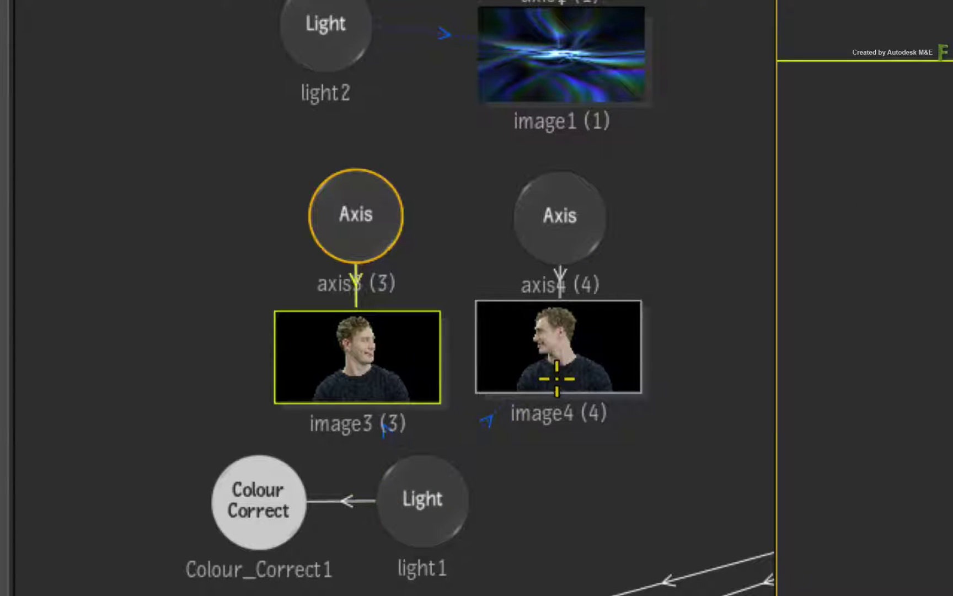
left_click(560, 342)
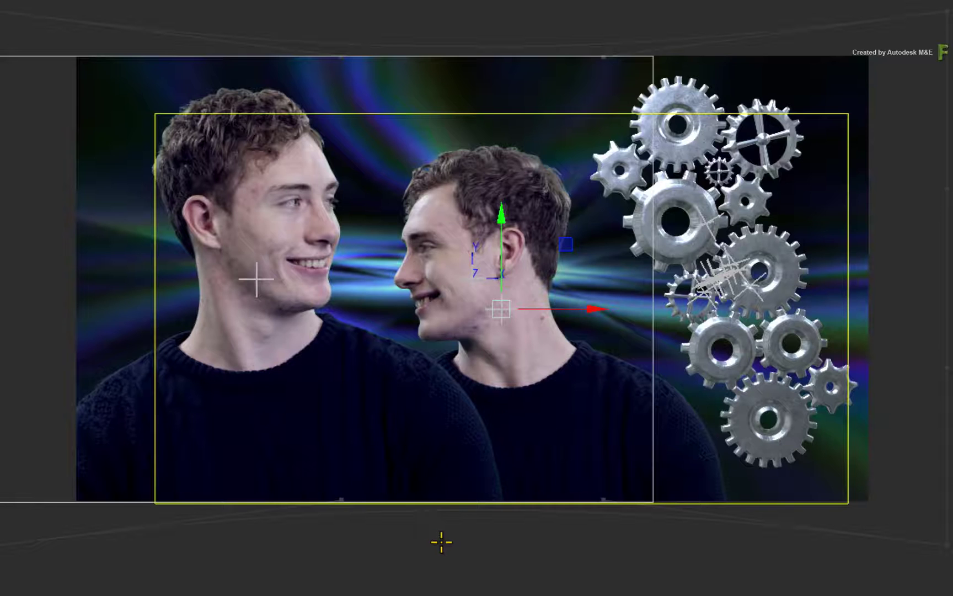
left_click(441, 541)
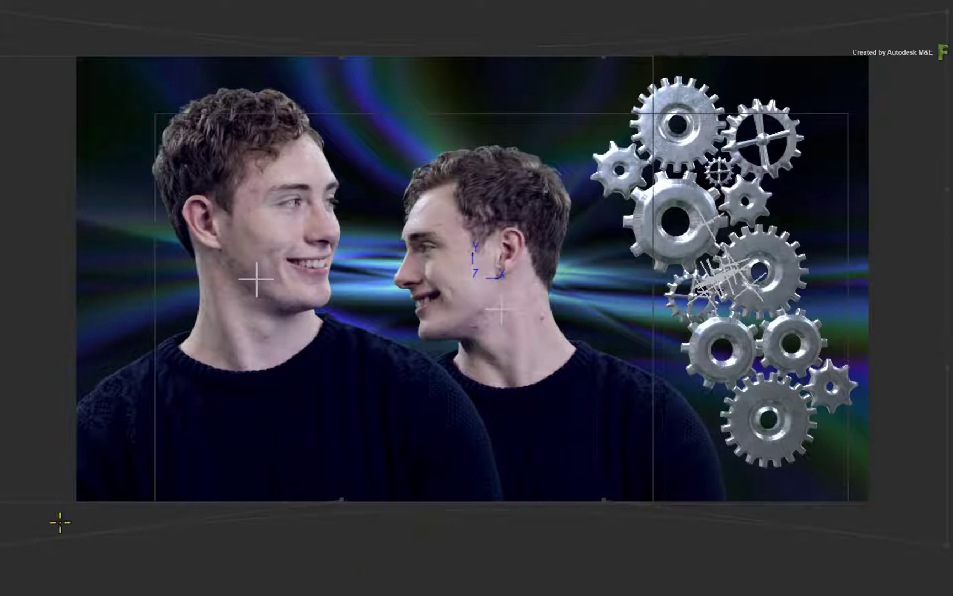
Select and deselect the left man's layer, the gears layer, and the bottom and middle gears
left_click(45, 500)
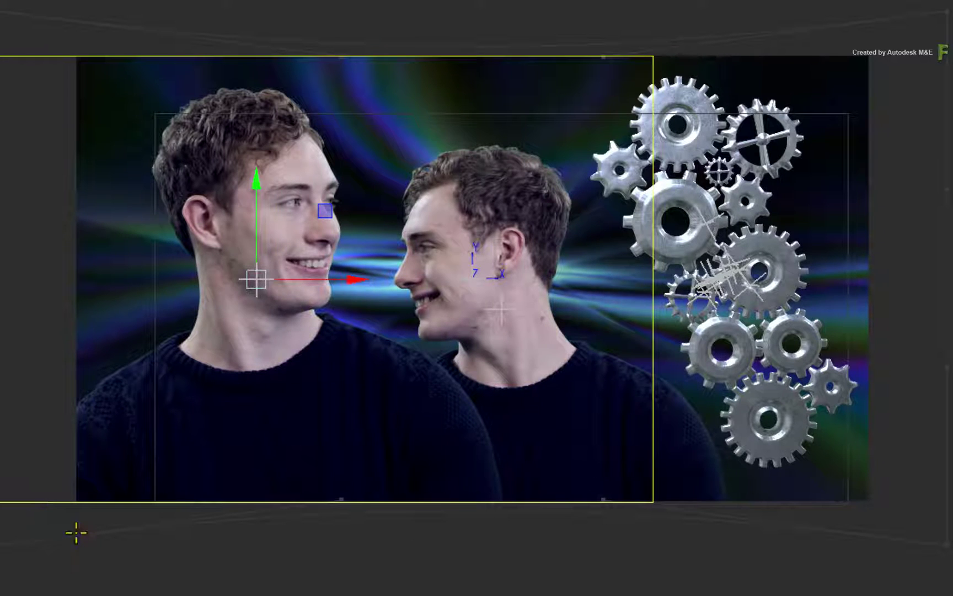
left_click(257, 561)
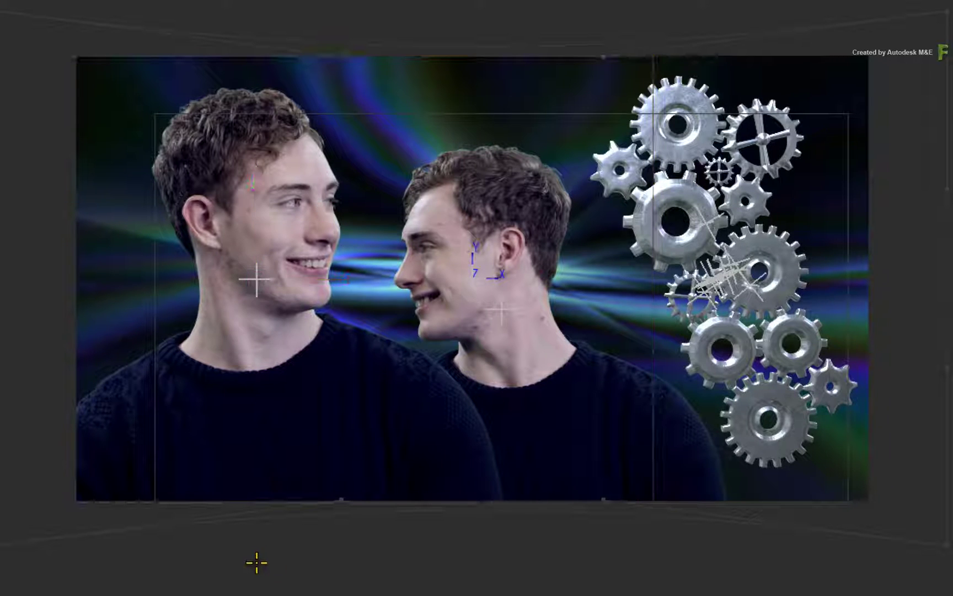
left_click(264, 431)
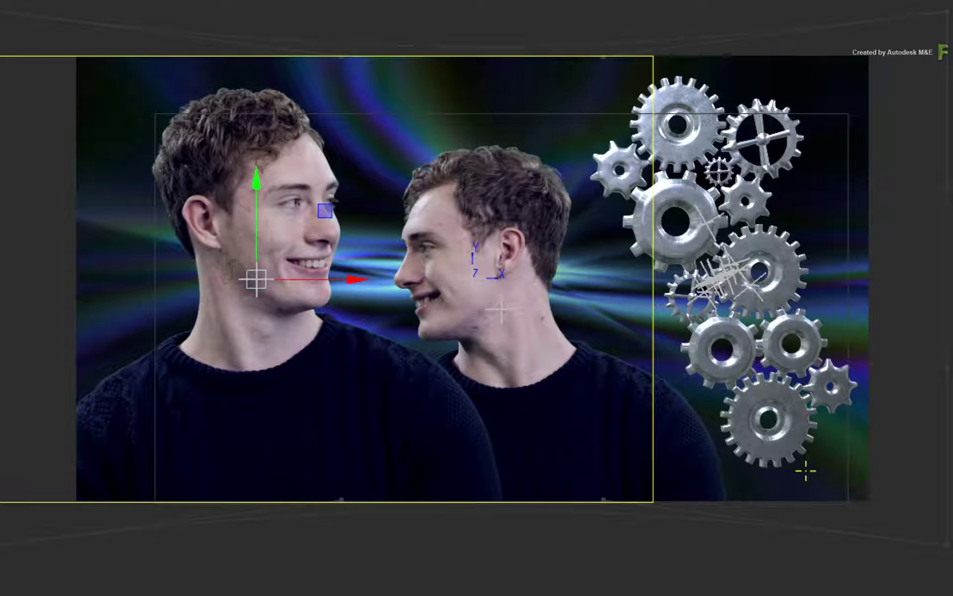
left_click(827, 450)
left_click(782, 386)
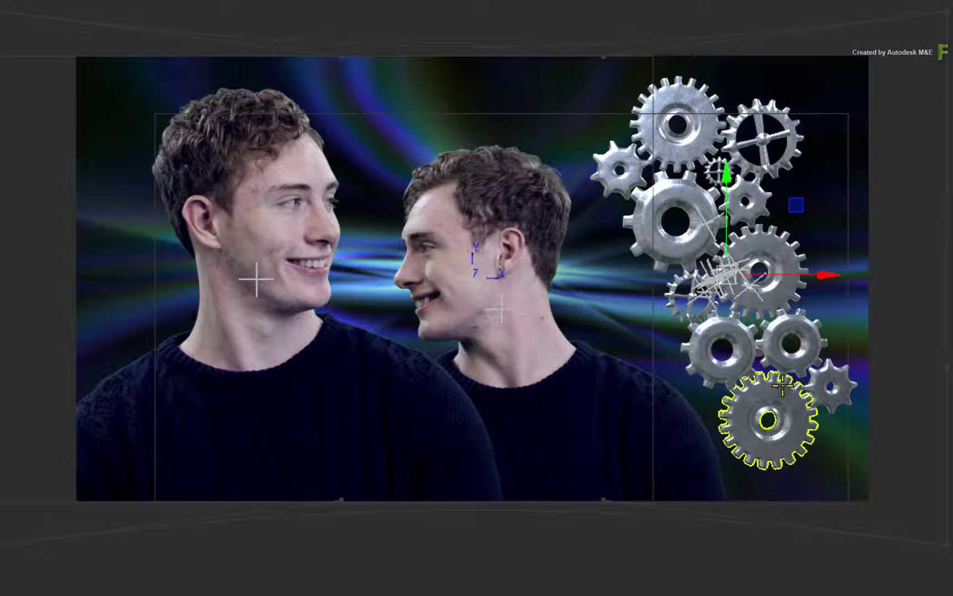
left_click(789, 267)
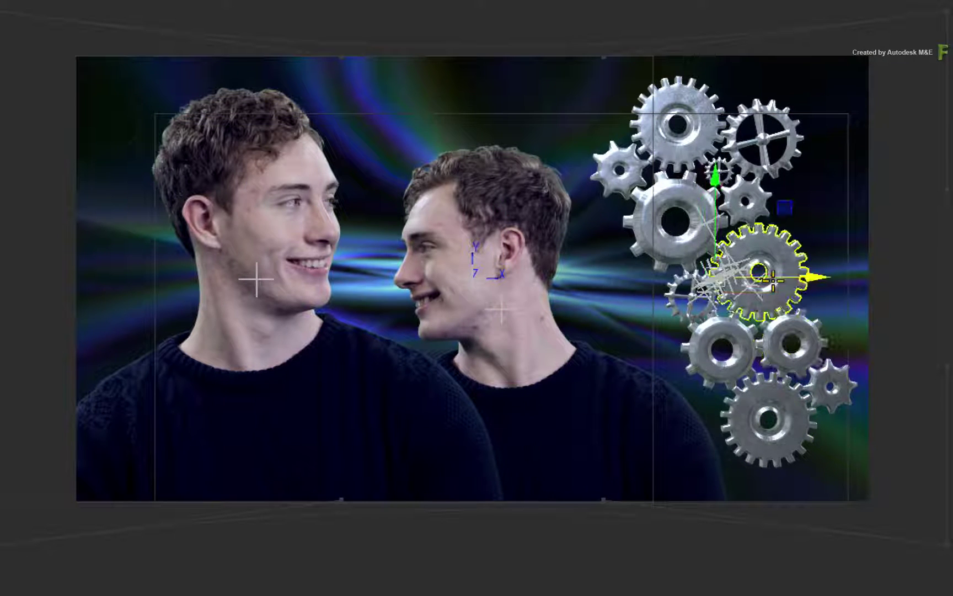
left_click(226, 453)
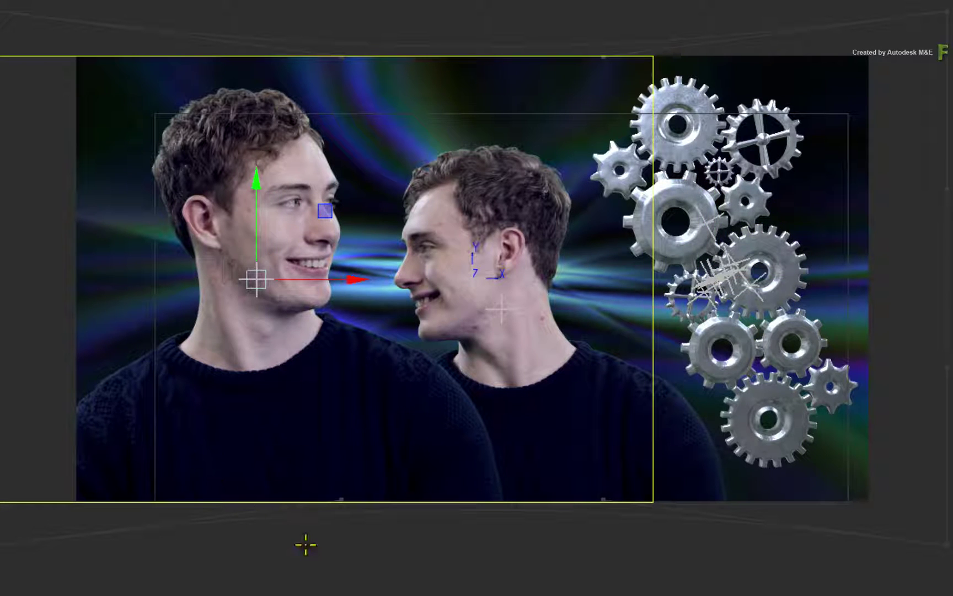
left_click(400, 567)
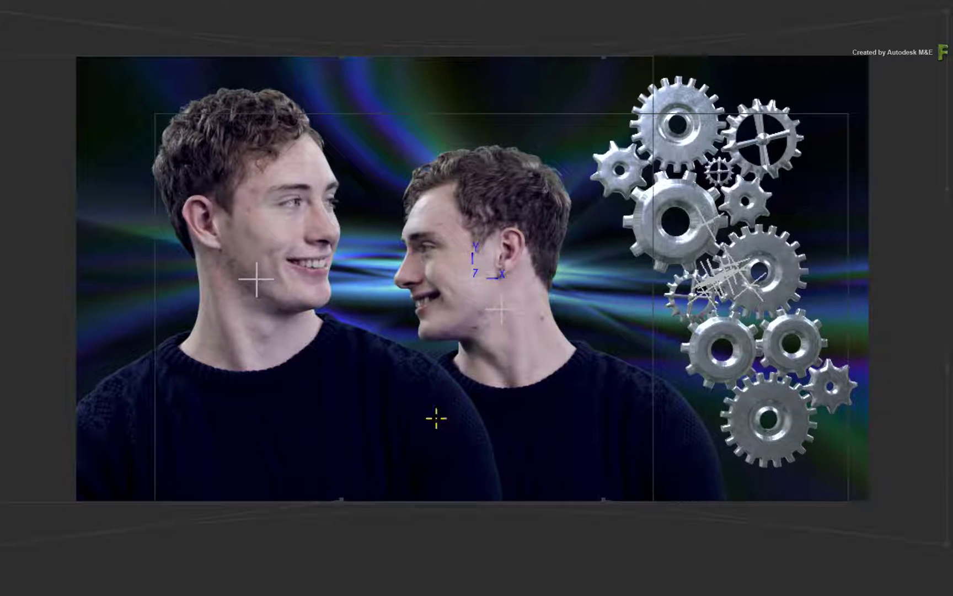
Reselect the left man's layer and nudge it slightly up and to the left
left_click(359, 449)
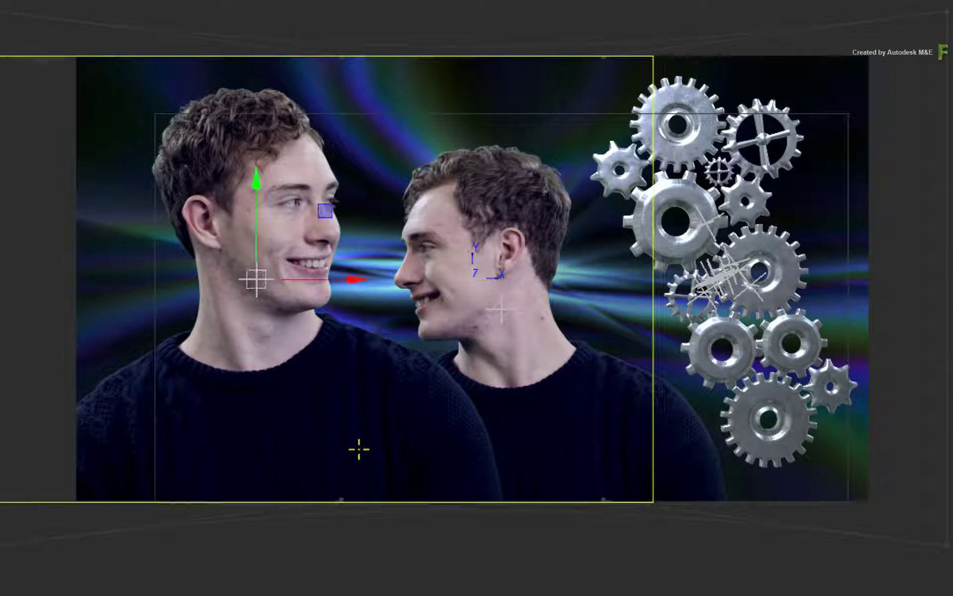
left_click(366, 544)
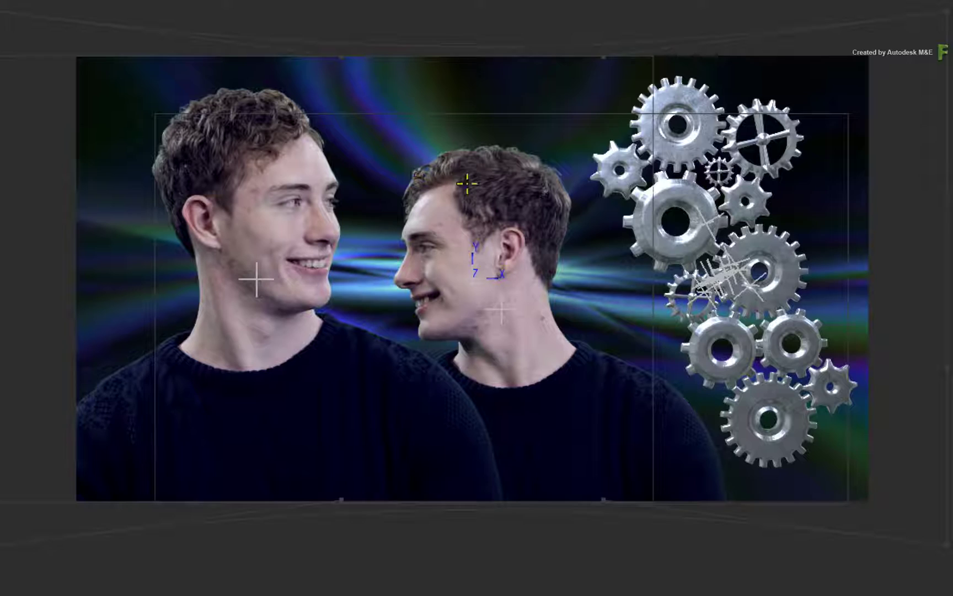
left_click(450, 224)
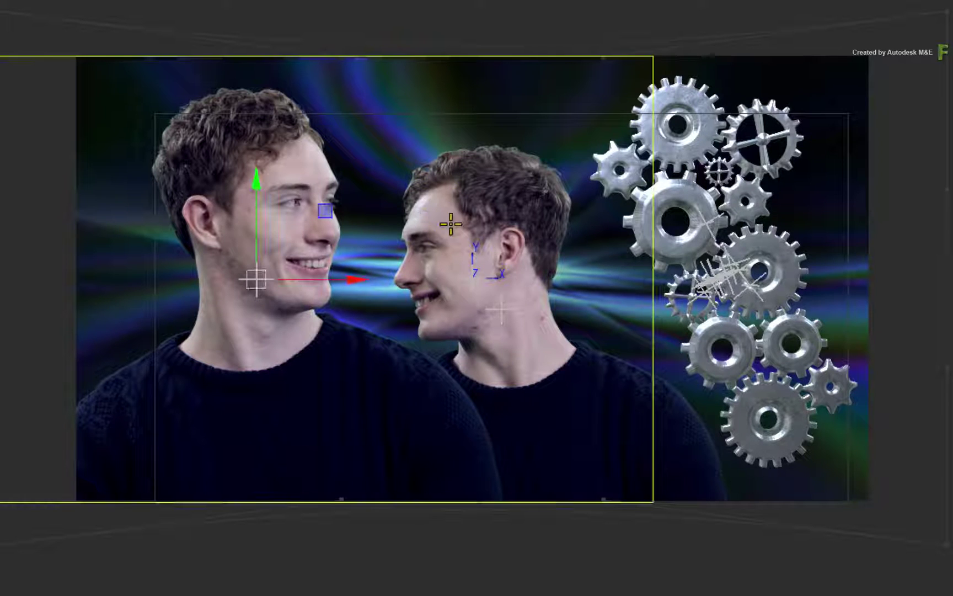
left_click_drag(255, 279, 243, 278)
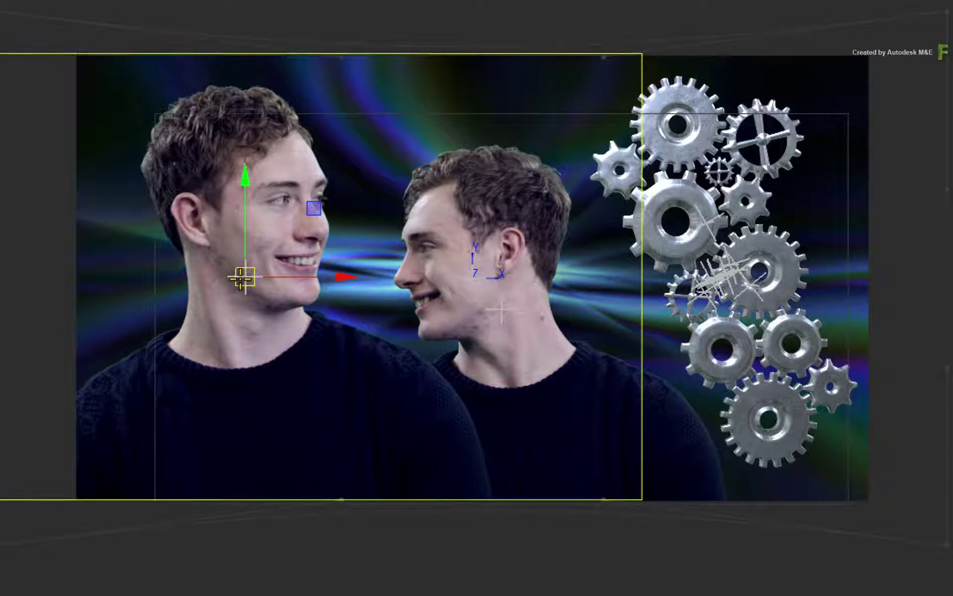
Undo the left man's move, orbit edge-on to pick a man's layer, then reset to frontal view
key("ctrl+z")
left_click(446, 560)
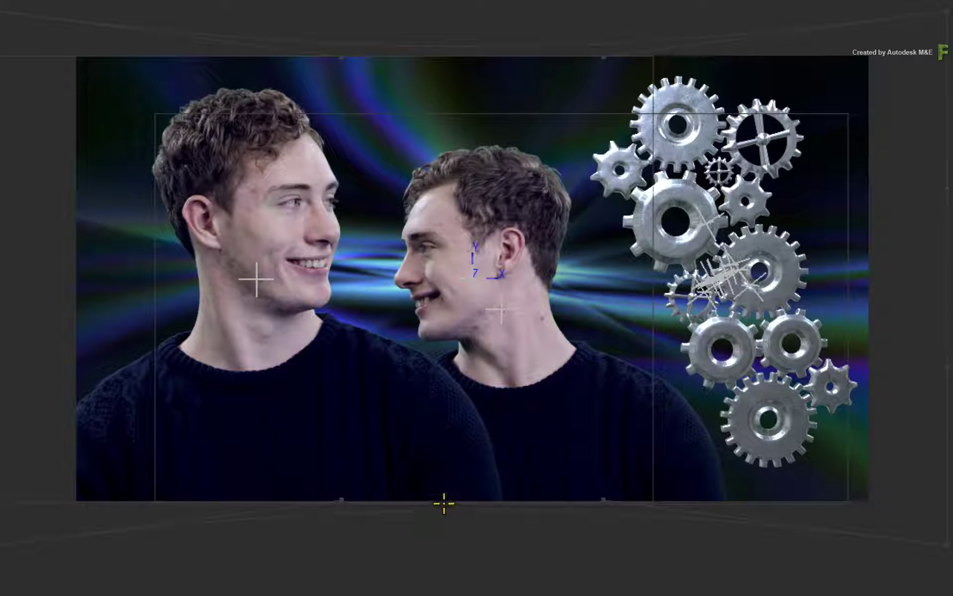
middle_click_drag(668, 276, 734, 324)
left_click(693, 354)
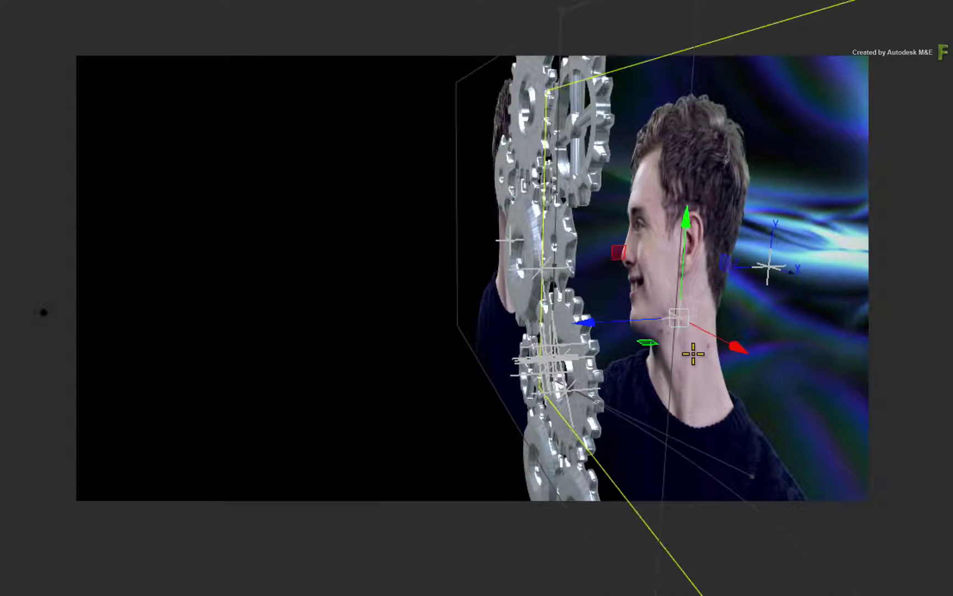
middle_click_drag(516, 373, 42, 313)
key("Home")
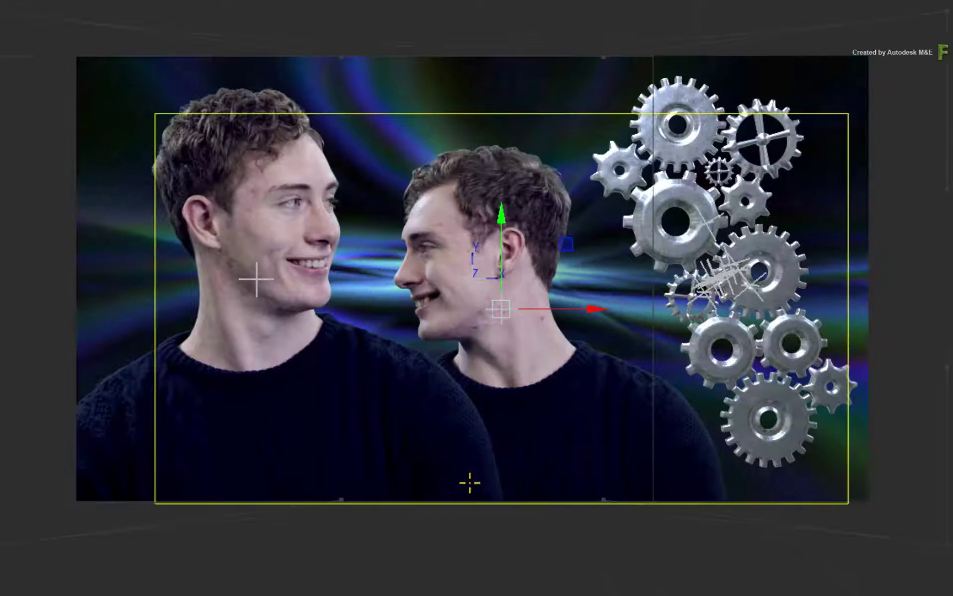
Reselect the right man's layer, then pick the warped background, the second man and the left man
left_click(455, 554)
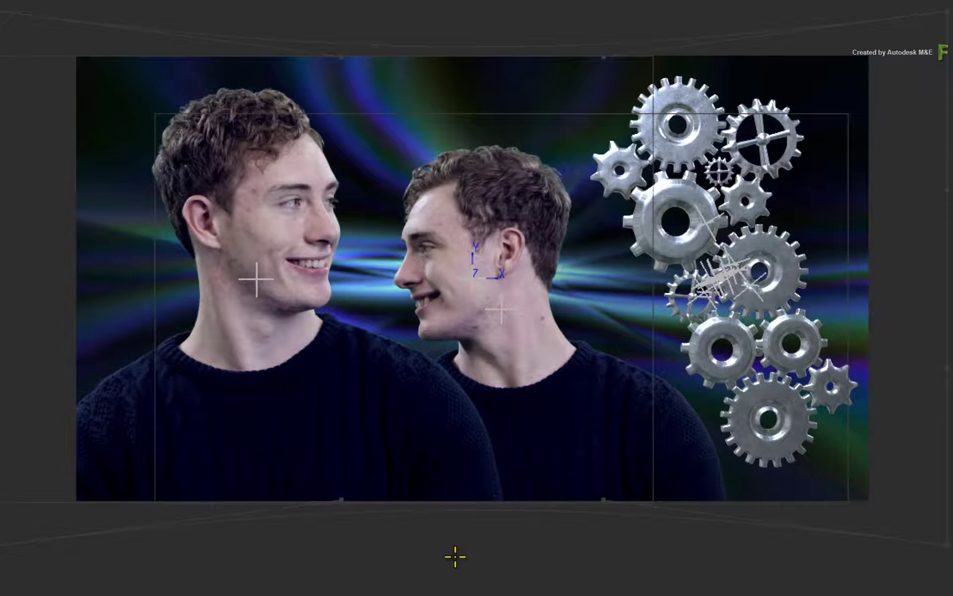
left_click(725, 502)
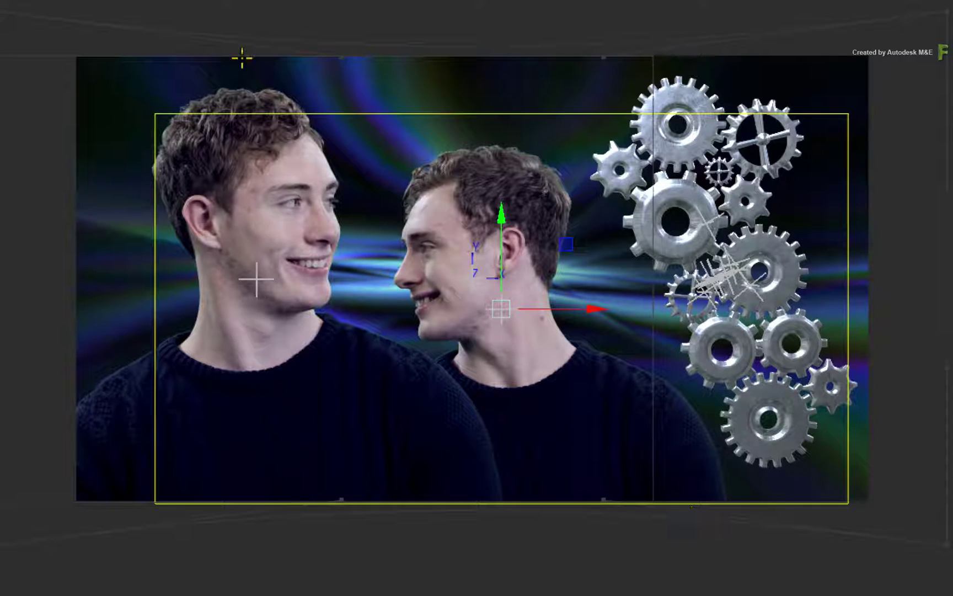
left_click(210, 35)
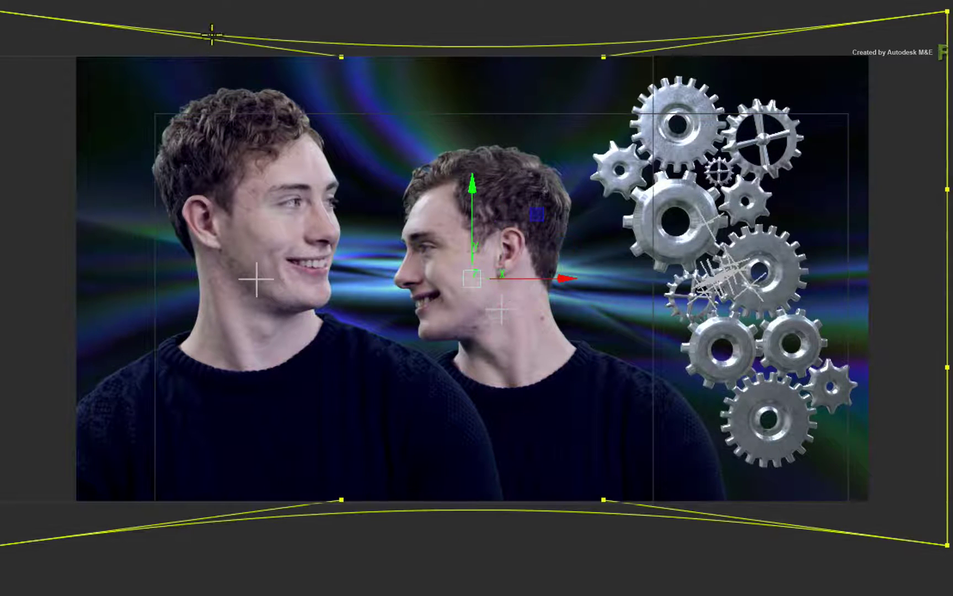
left_click(159, 304)
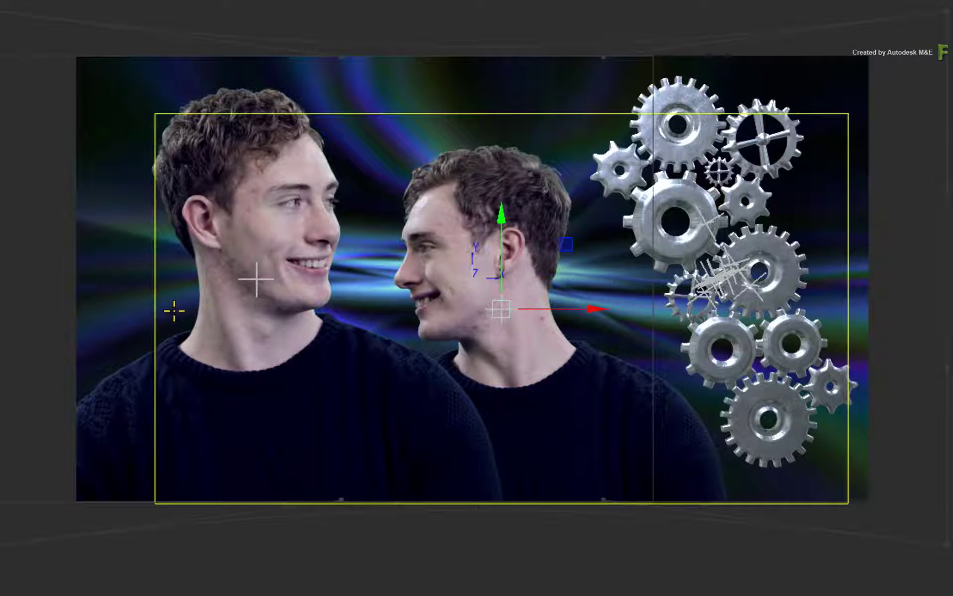
left_click(241, 60)
From the left man's image, cycle layers with Q, reverse with Shift+Q, then hide icons with I
left_click(459, 573)
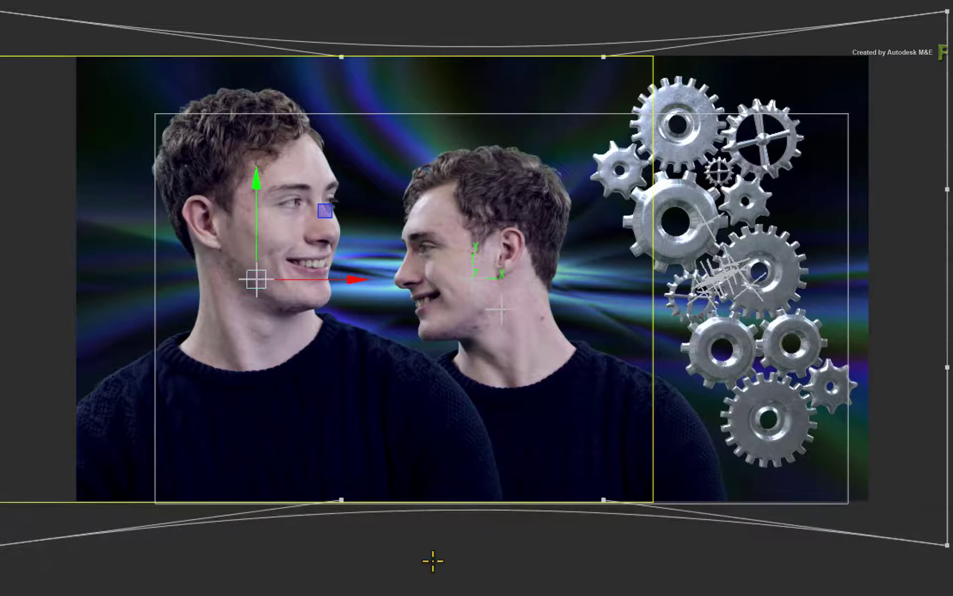
key("q")
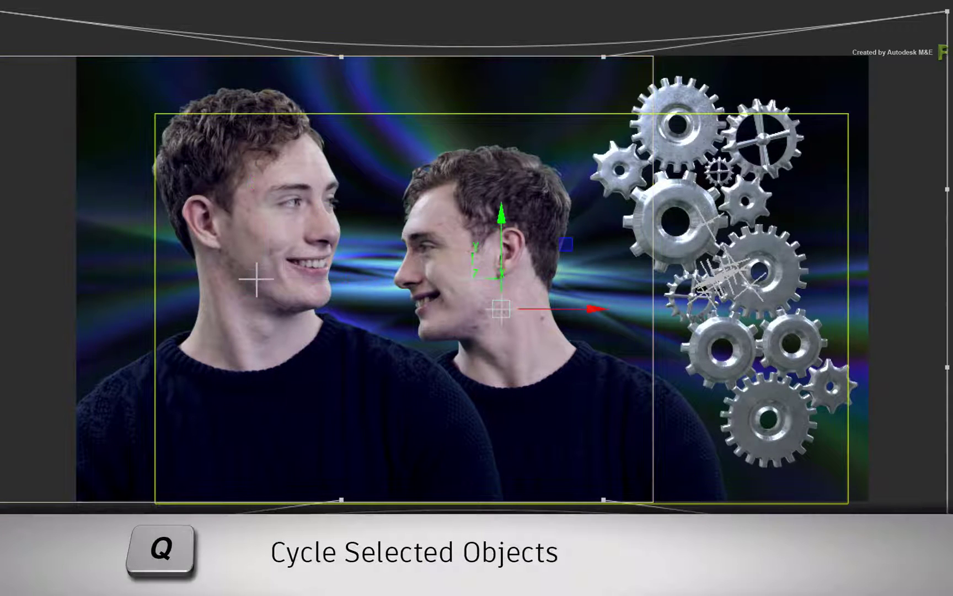
key("q")
key("q")
key("q")
key("q")
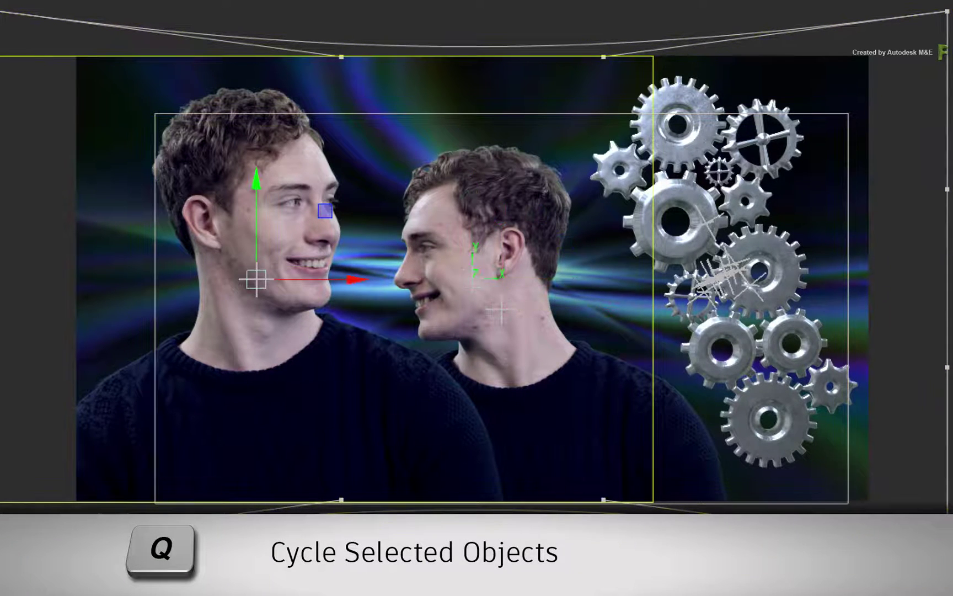
key("q")
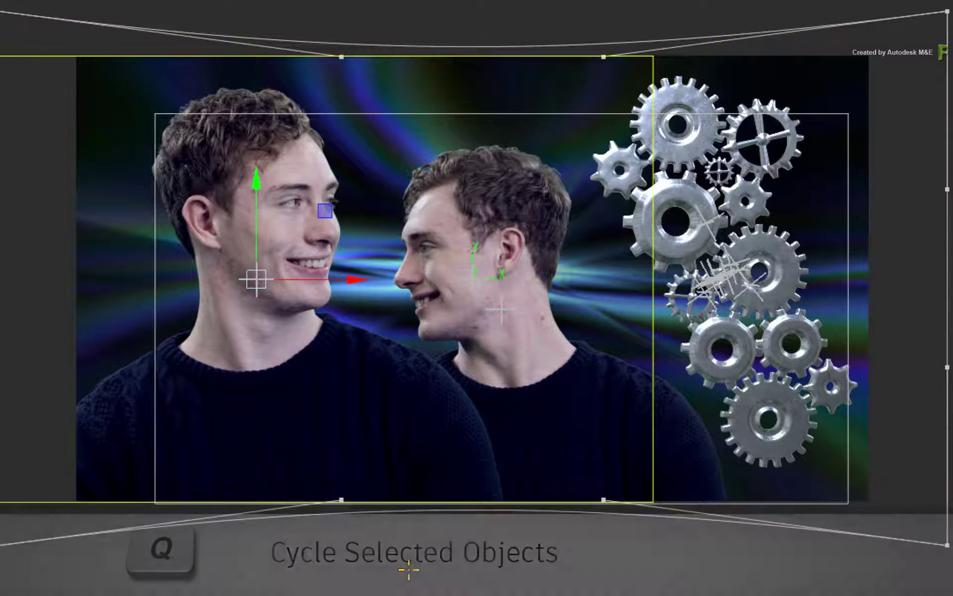
key("q")
key("q")
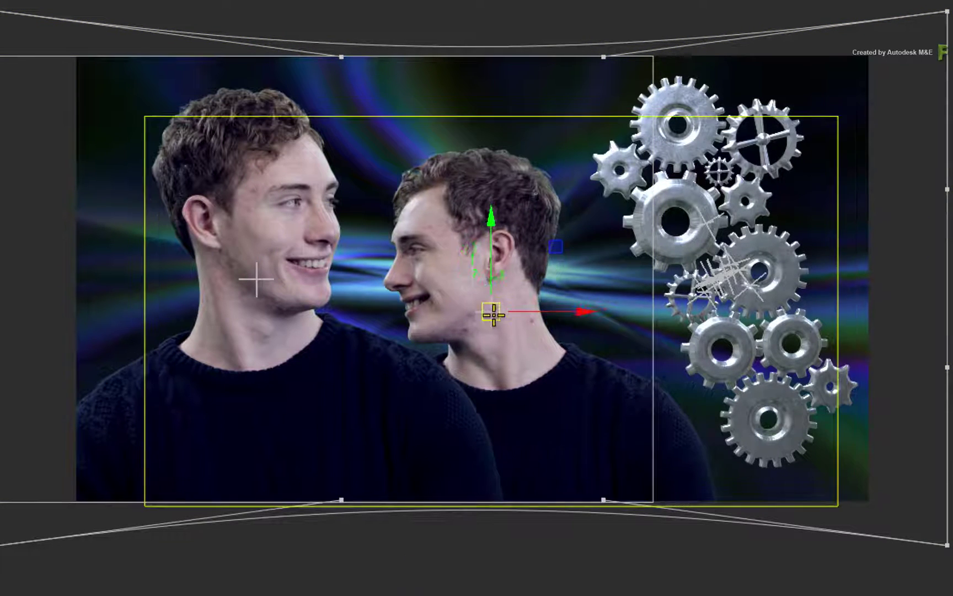
key("q")
key("q")
key("q")
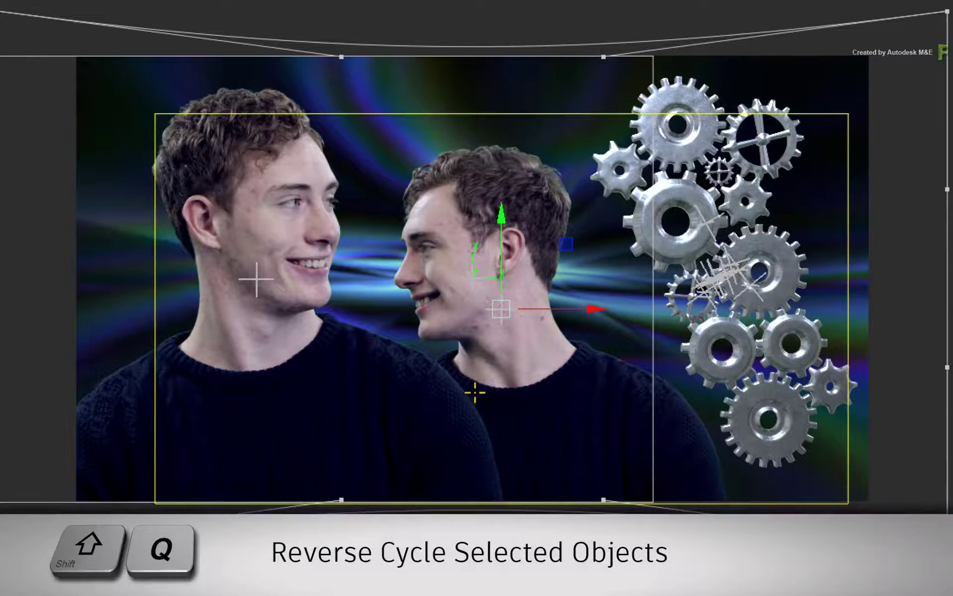
key("shift+q")
key("shift+q")
key("shift+q")
key("shift+q")
key("shift+q")
key("shift+q")
key("shift+q")
key("shift+q")
key("shift+q")
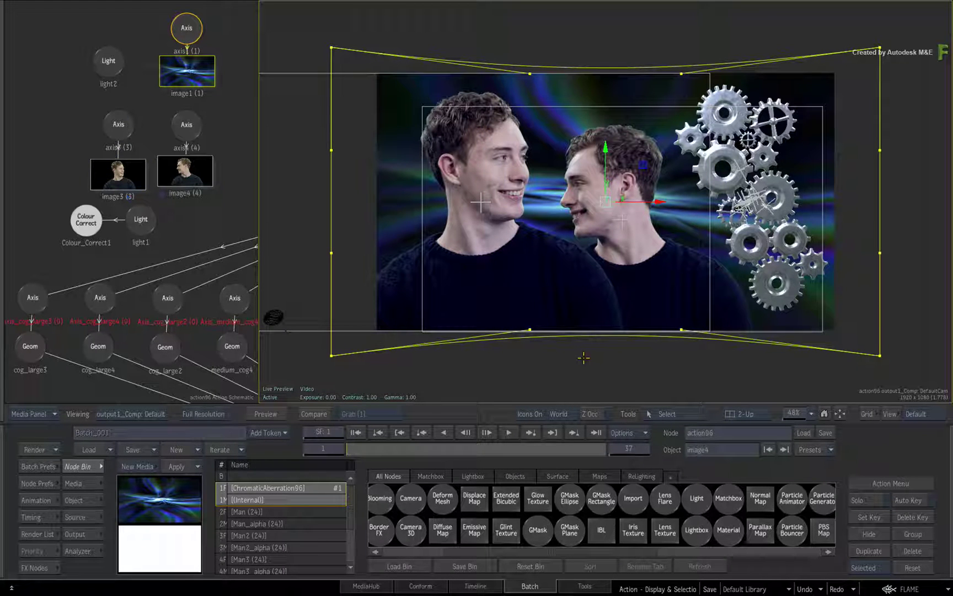
key("i")
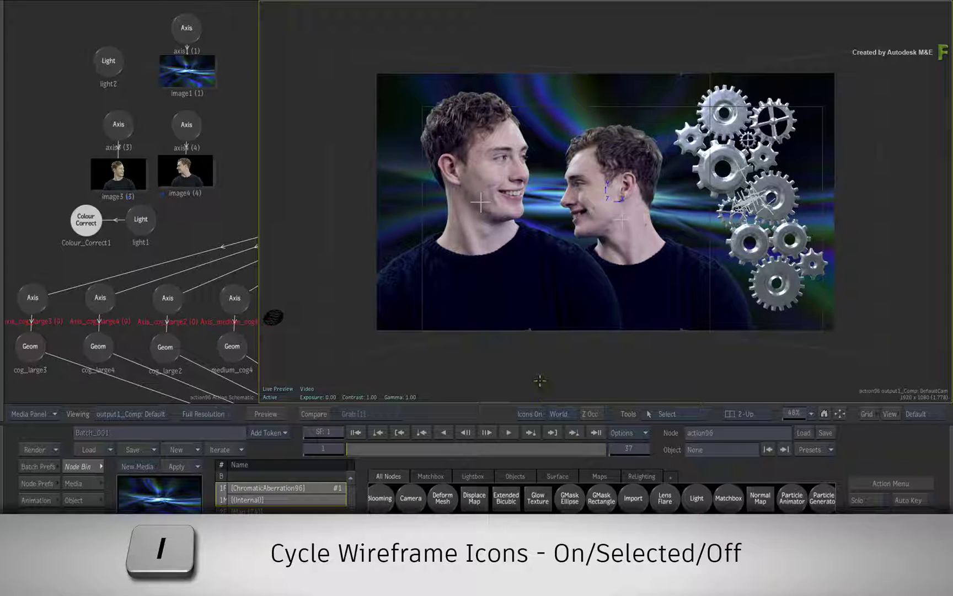
With image3 selected, set the viewer icon display mode to Selected
key("i")
left_click(547, 297)
key("i")
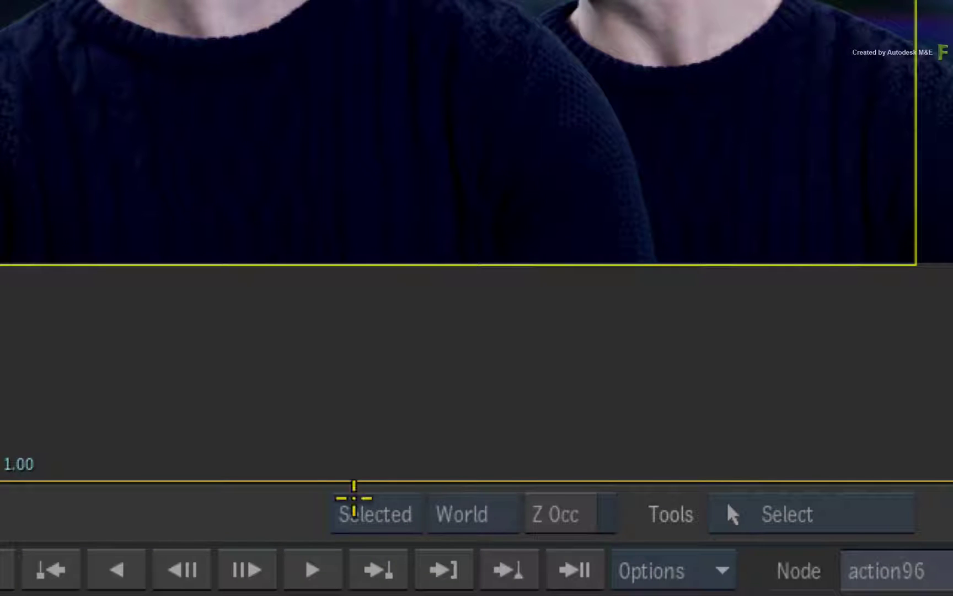
left_click(353, 506)
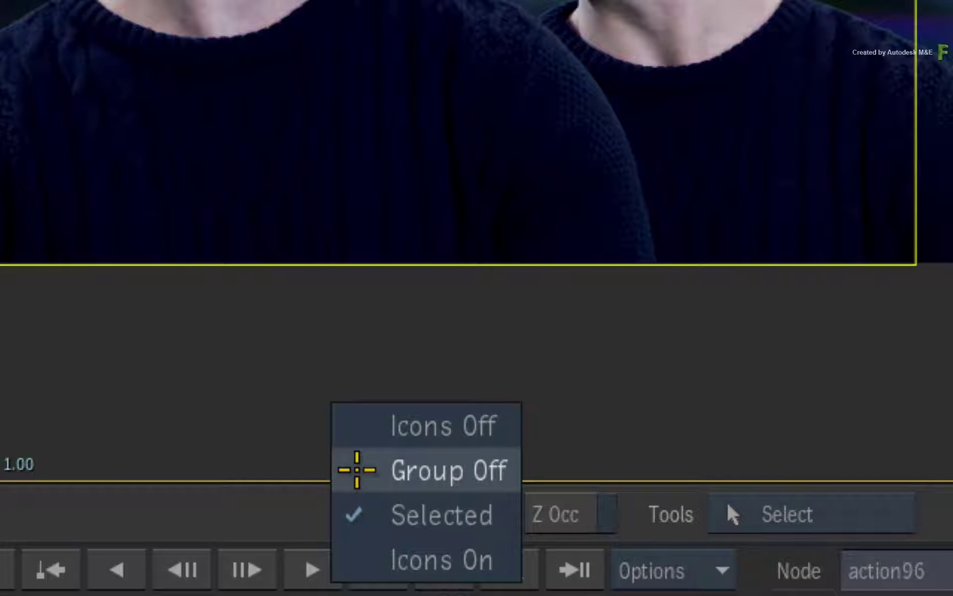
left_click(355, 501)
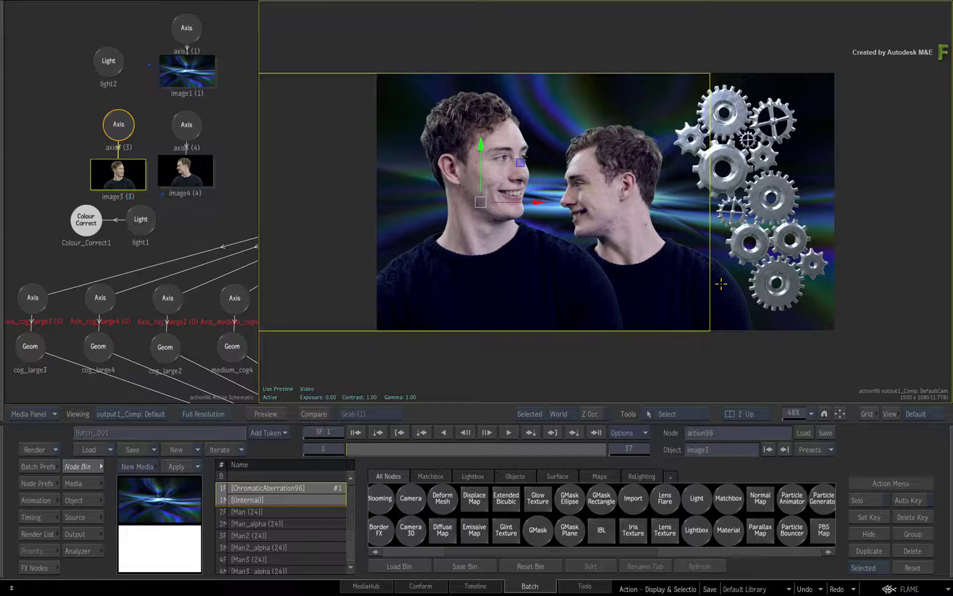
Select cog_large4, image4, image3, background image1 and cog_large3 in turn, ending on cog_large2
left_click(720, 284)
left_click(770, 264)
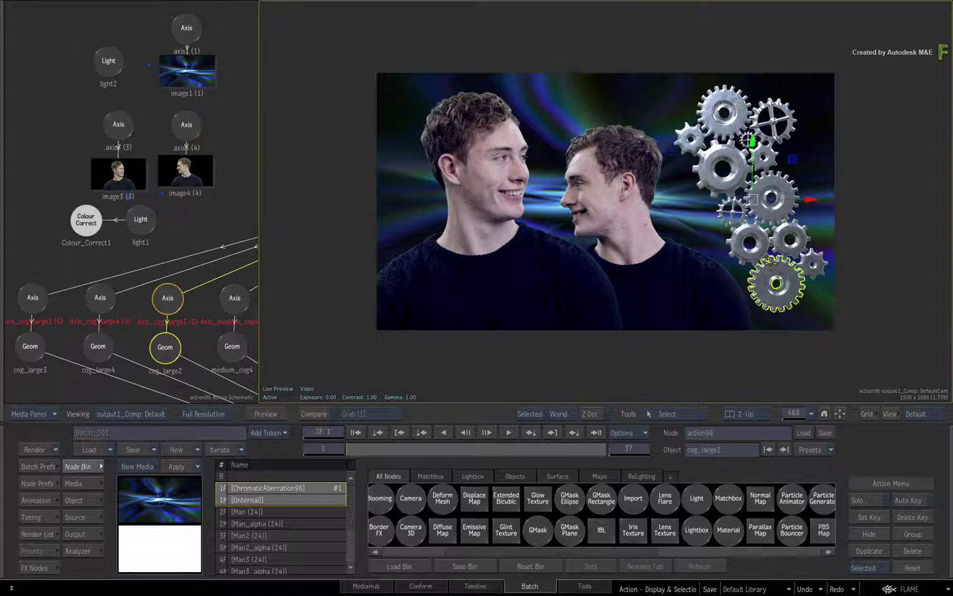
left_click(760, 232)
left_click(708, 175)
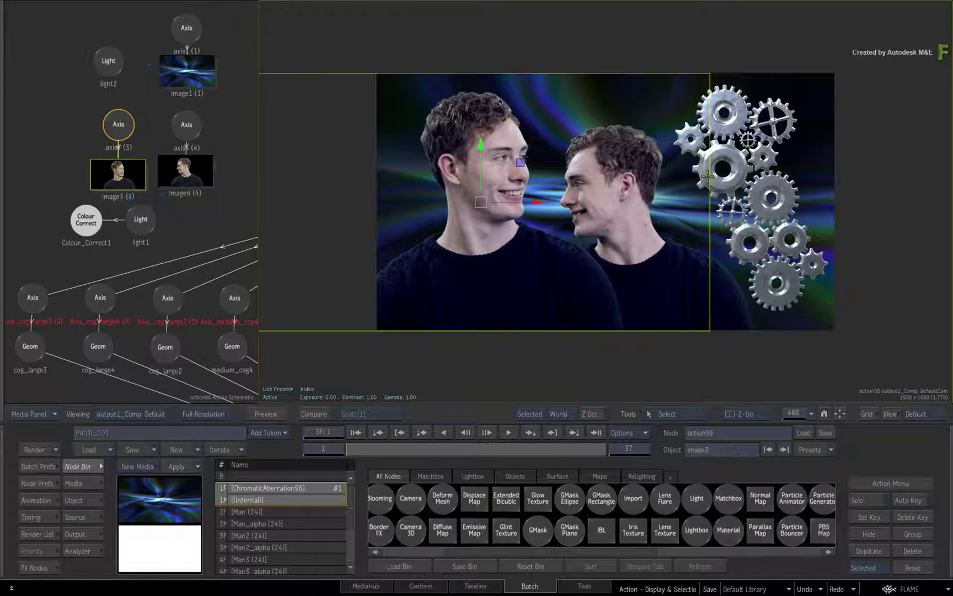
left_click(737, 120)
left_click(735, 321)
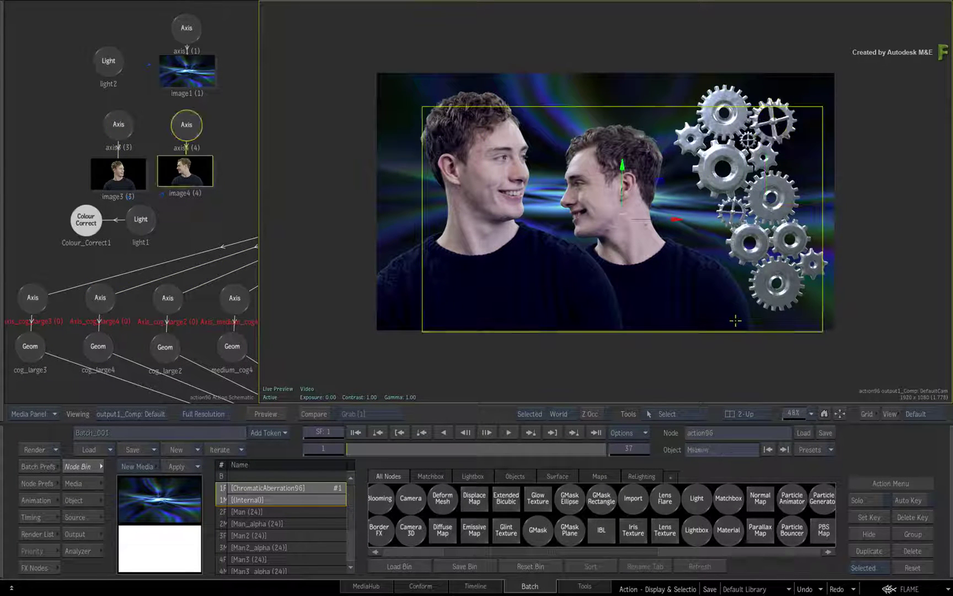
left_click(396, 302)
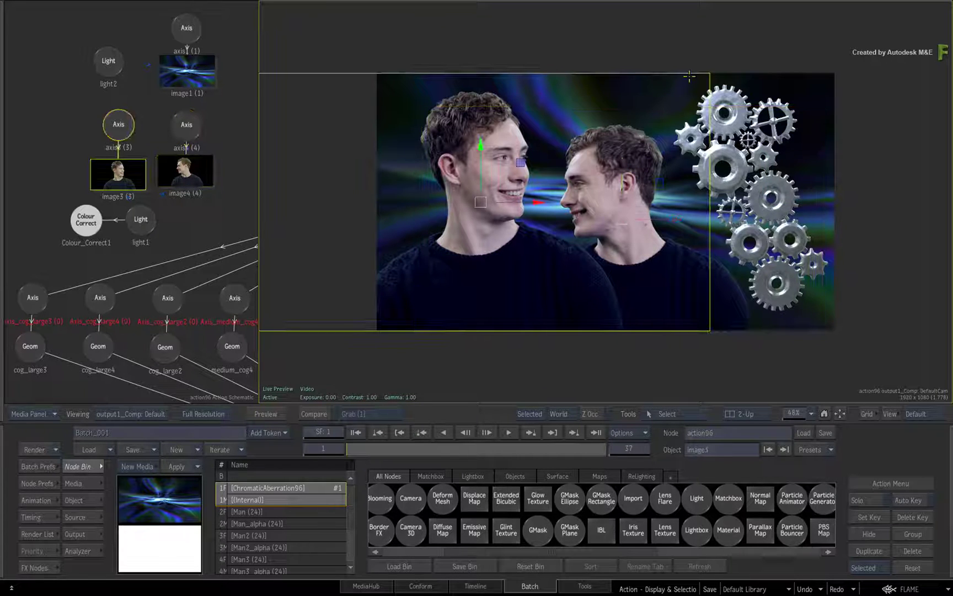
left_click(748, 91)
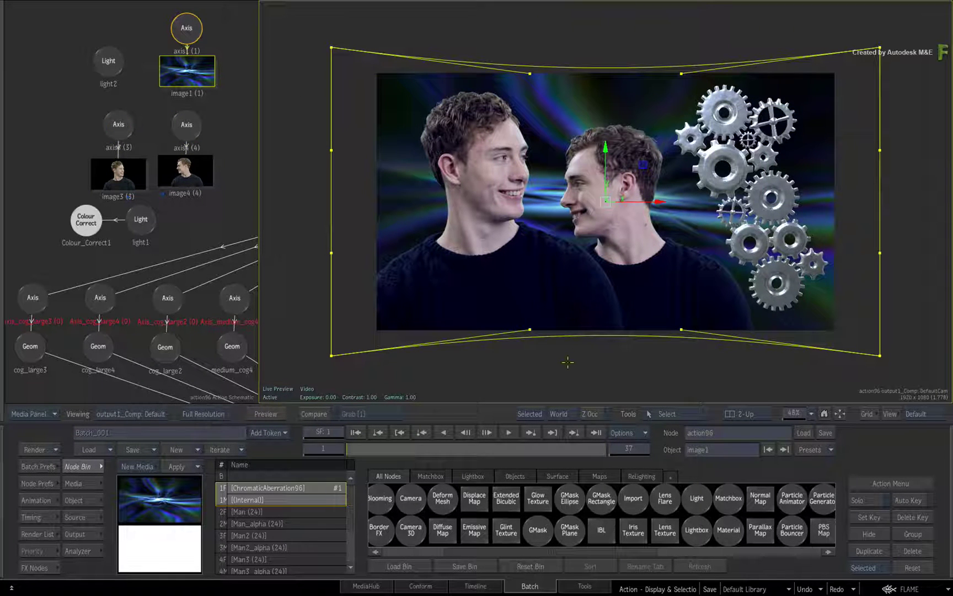
left_click(563, 299)
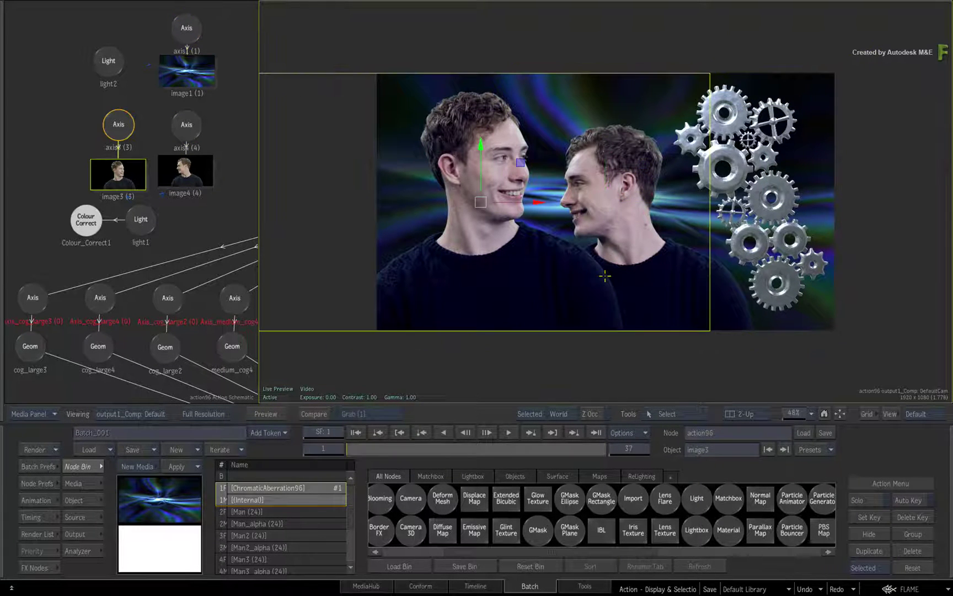
left_click(782, 203)
left_click(764, 269)
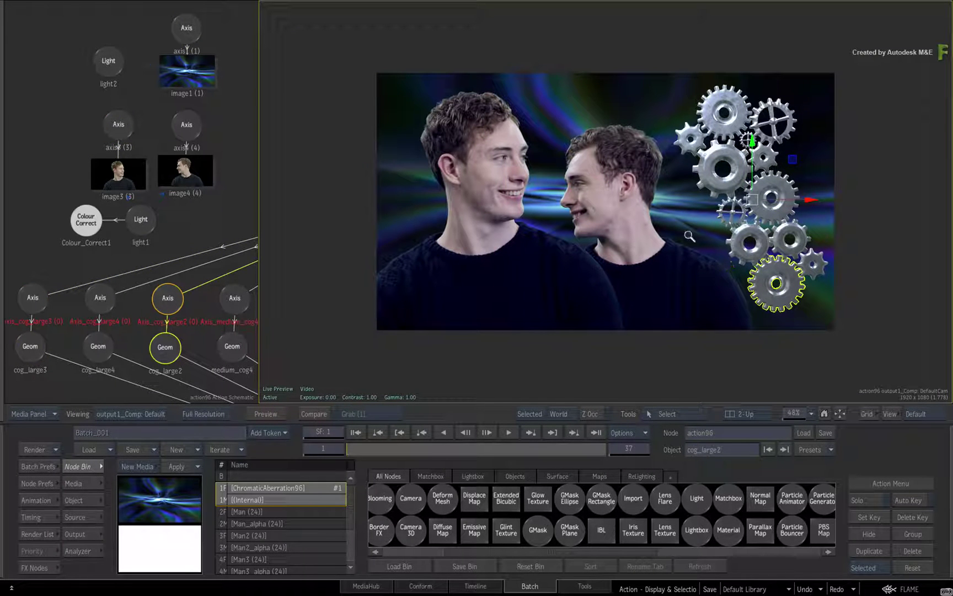
Zoom to 157% on the gears, select medium_cog4 then cog_large3, and pan the gears down-right
scroll(740, 243, "up", 5)
middle_click_drag(740, 243, 272, 83)
left_click(619, 188)
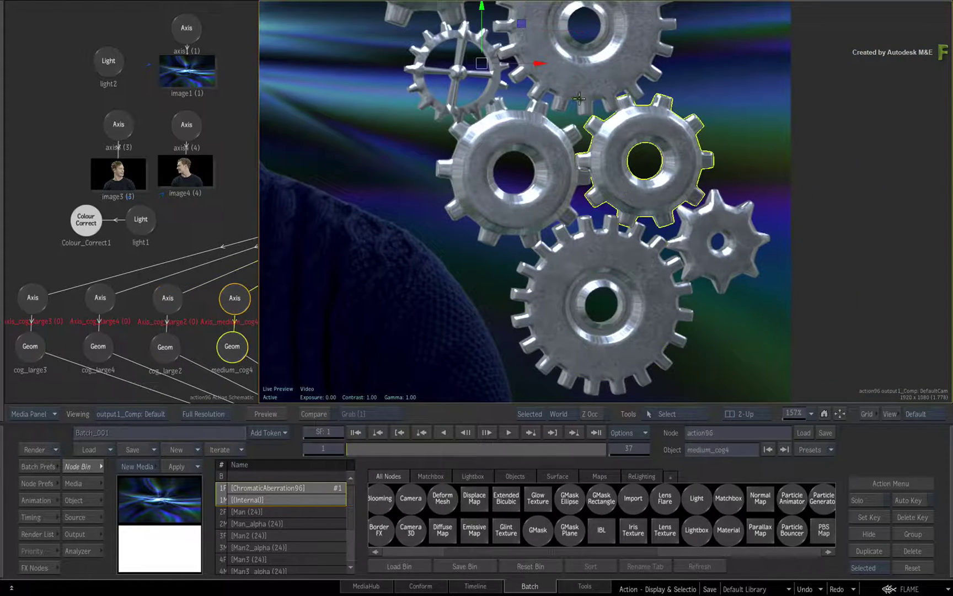
left_click(584, 76)
middle_click_drag(698, 69, 765, 295)
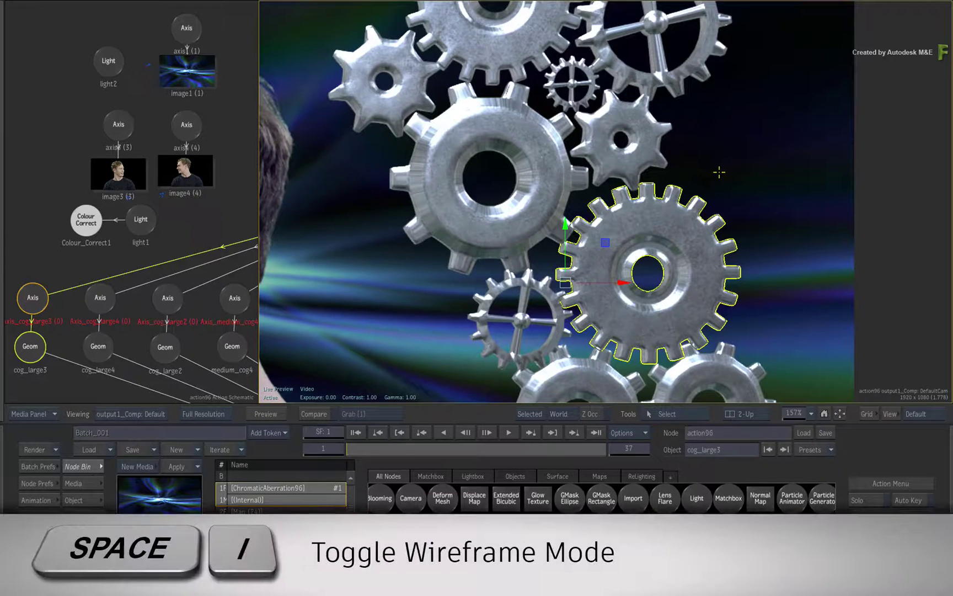
Toggle wireframe on the selected gear while selecting medium_cog3, cog_large4, cog_large3 and small gears
key("space+slash")
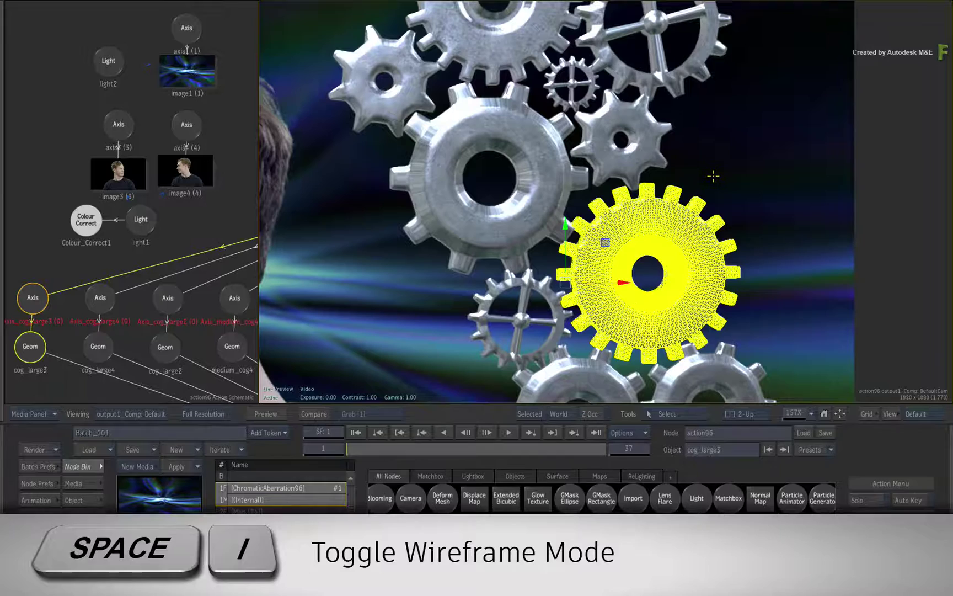
left_click(528, 210)
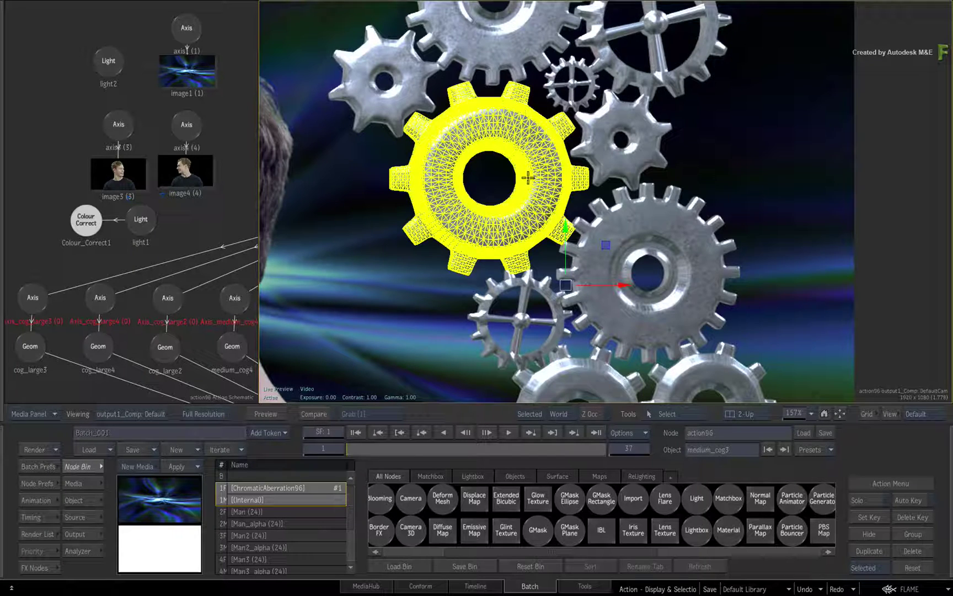
left_click(513, 50)
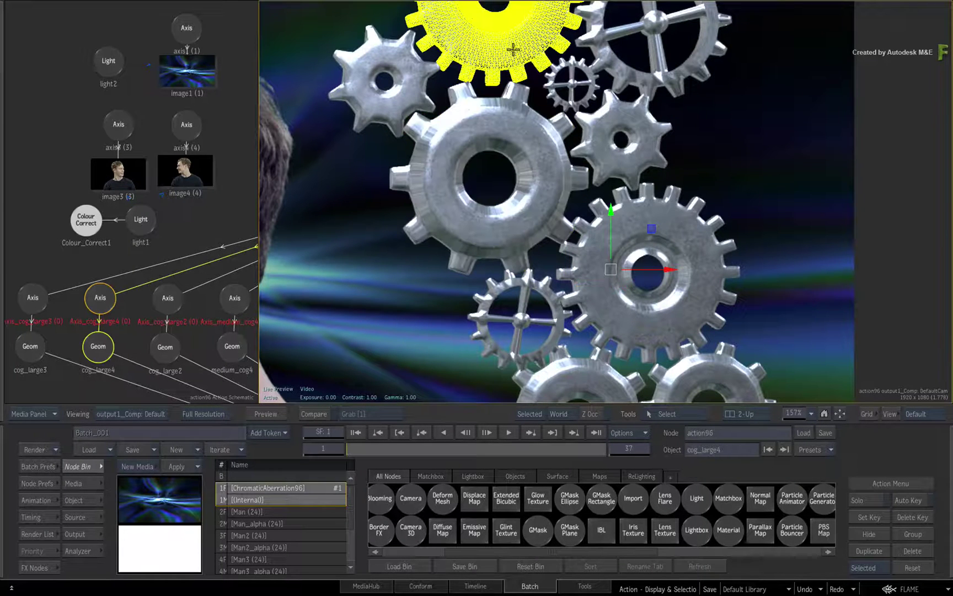
left_click(670, 80)
left_click(643, 148)
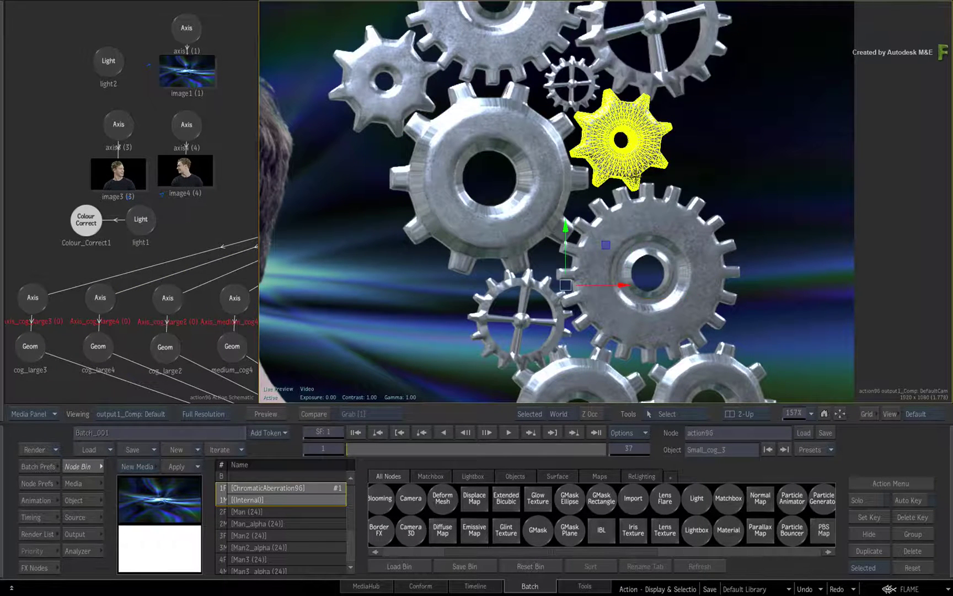
left_click(629, 215)
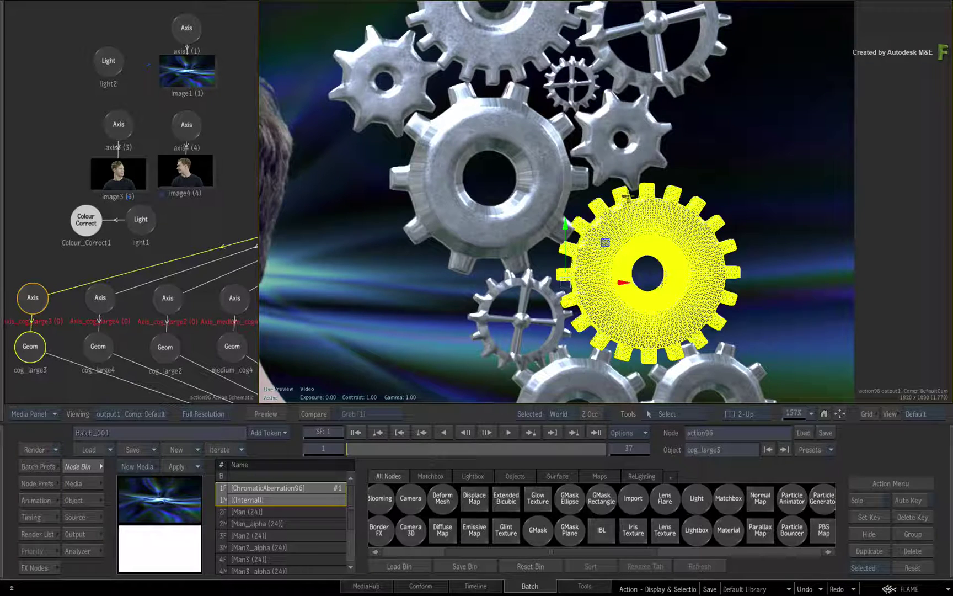
left_click(550, 313)
left_click(530, 221)
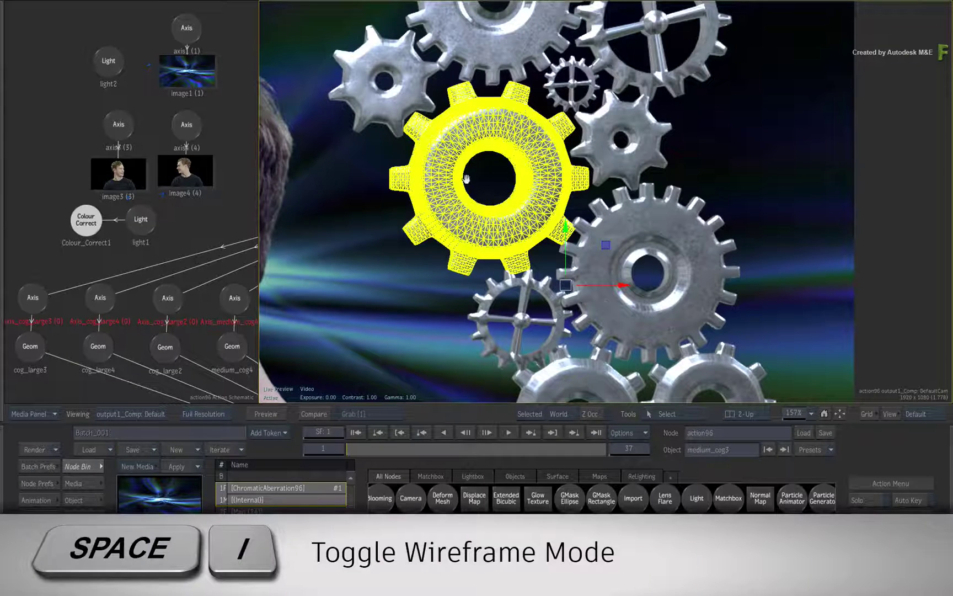
key("space+slash")
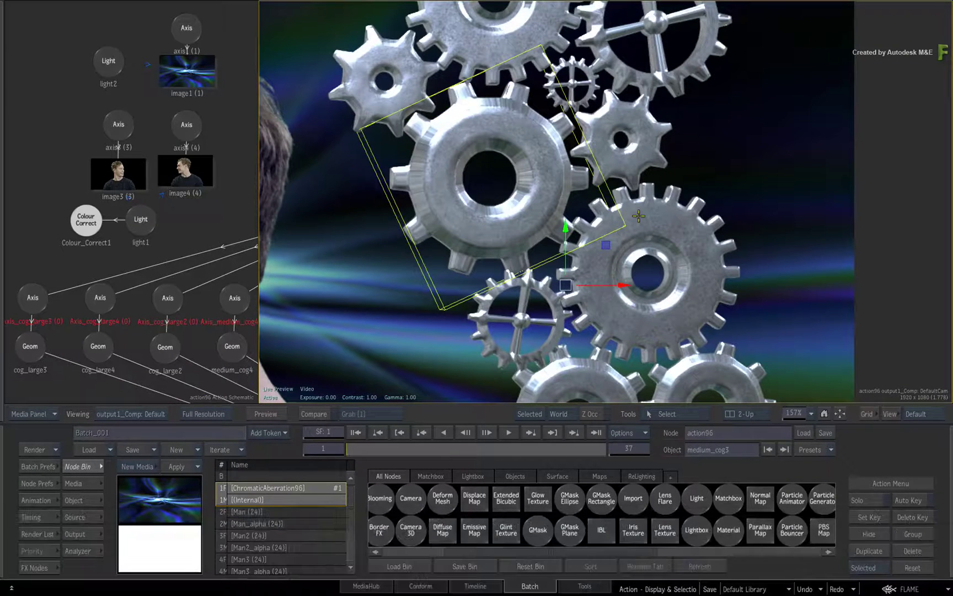
Cycle from cog_large3 through the overlapping gears to Small_cog_3, then fit the whole composite
left_click(634, 215)
left_click(521, 281)
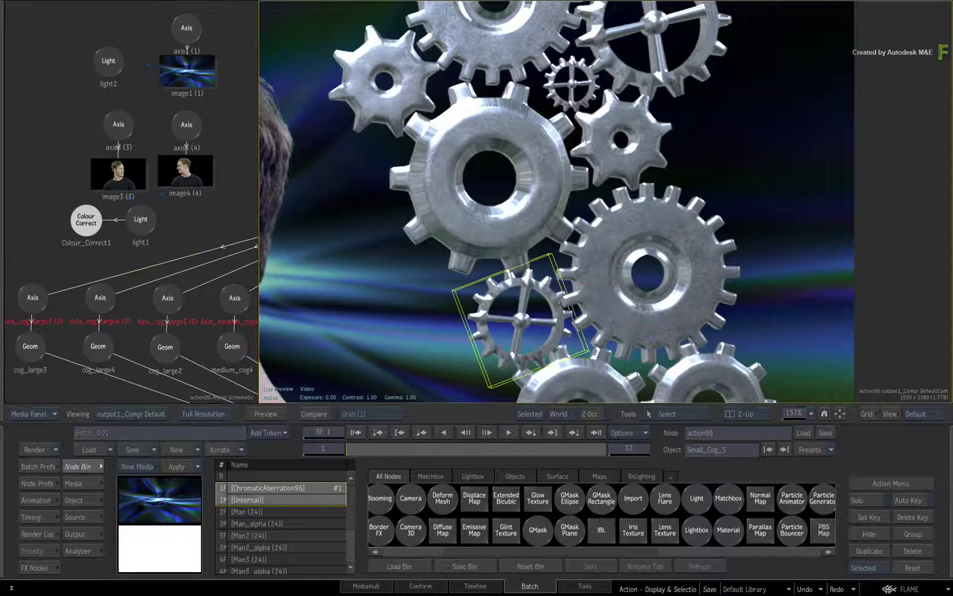
left_click(545, 128)
left_click(408, 84)
left_click(530, 44)
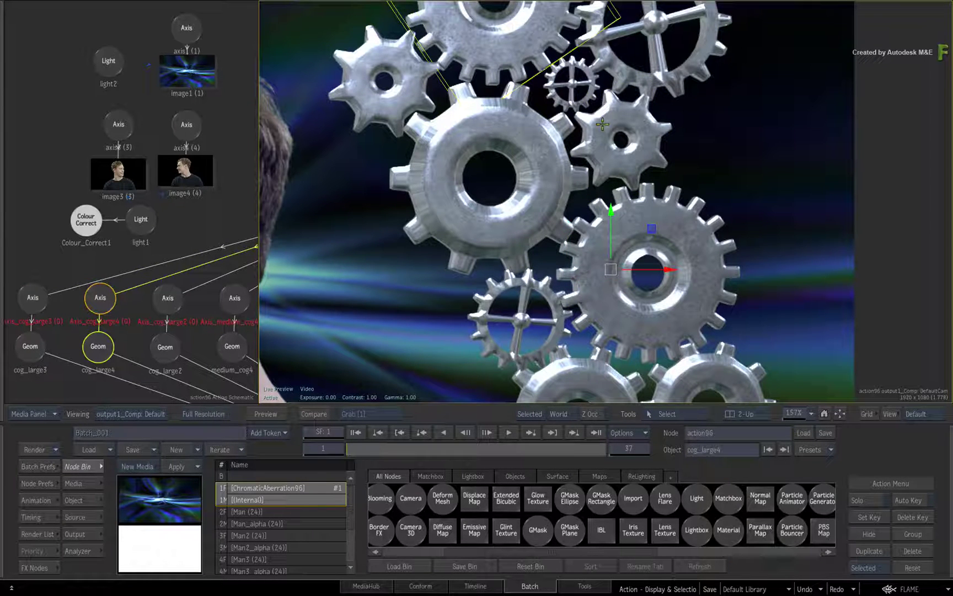
left_click(609, 130)
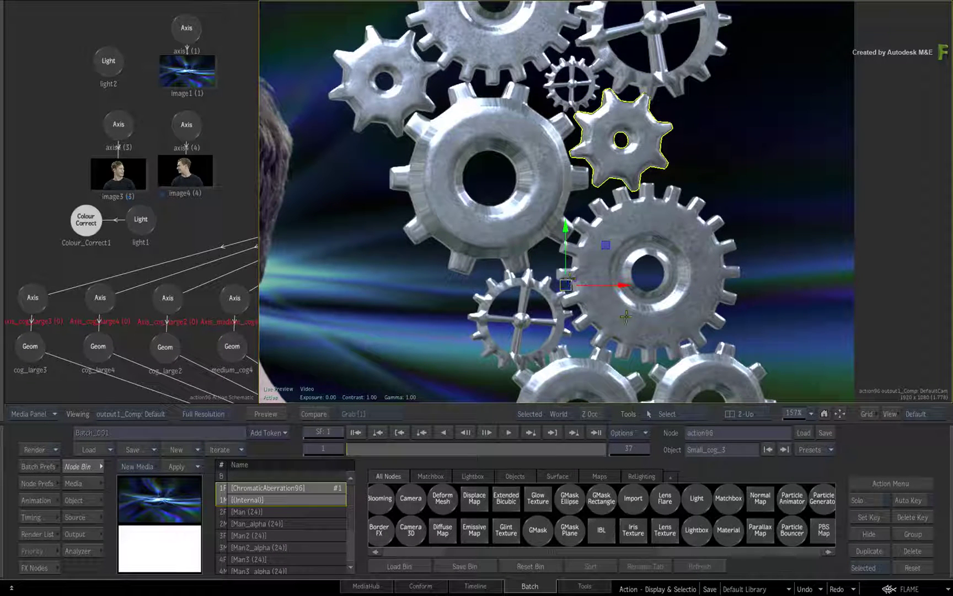
left_click(825, 413)
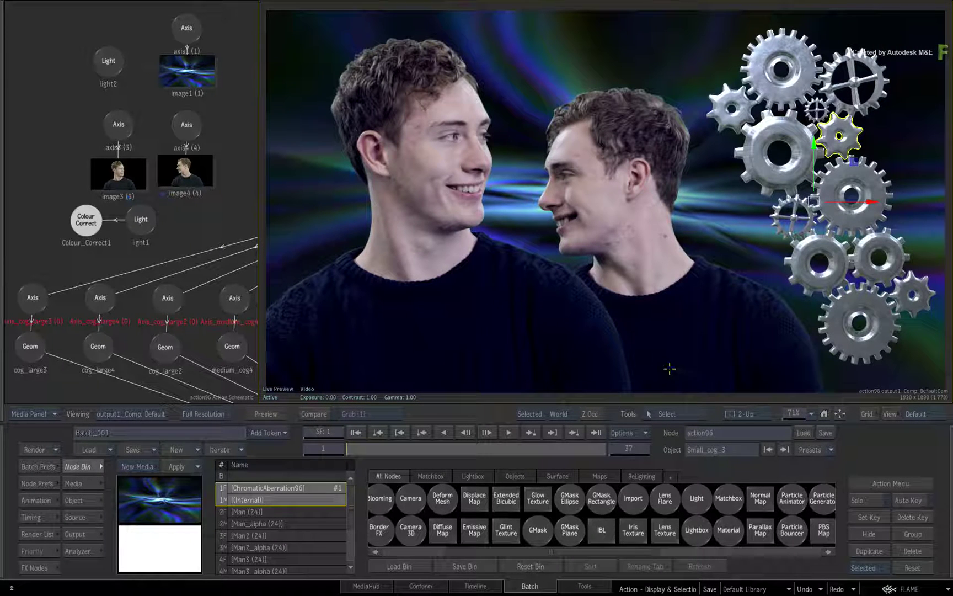
Select image3 and medium_cog3, toggle the selection lock with Alt+Space+L, then select image4, image3, cog_large3
left_click(590, 354)
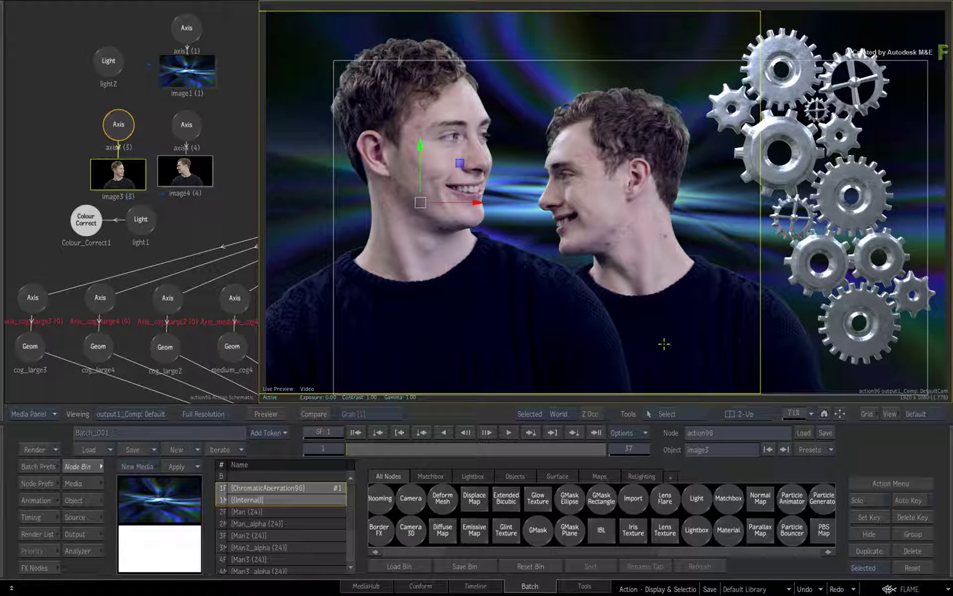
left_click(798, 168)
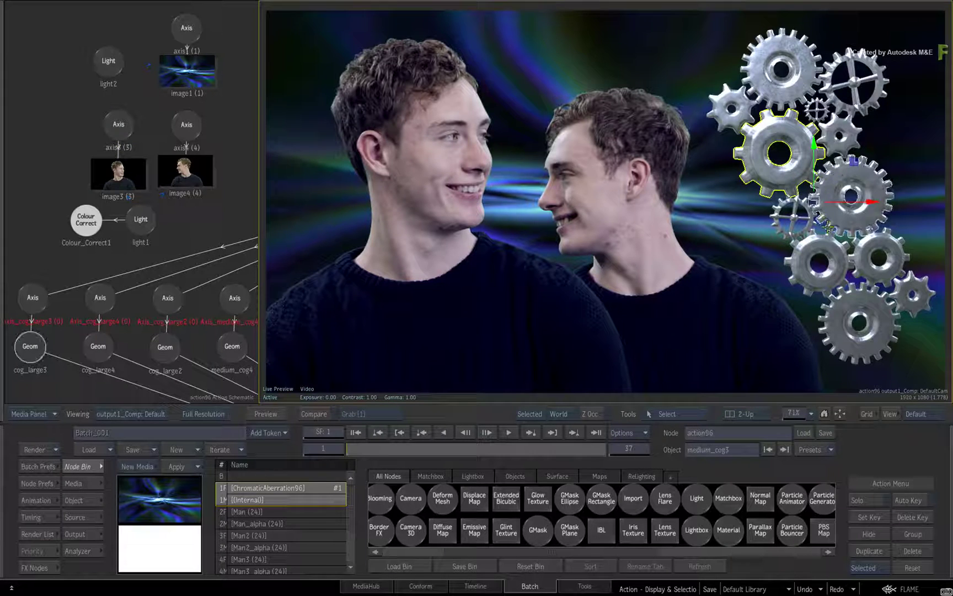
key("alt+space+l")
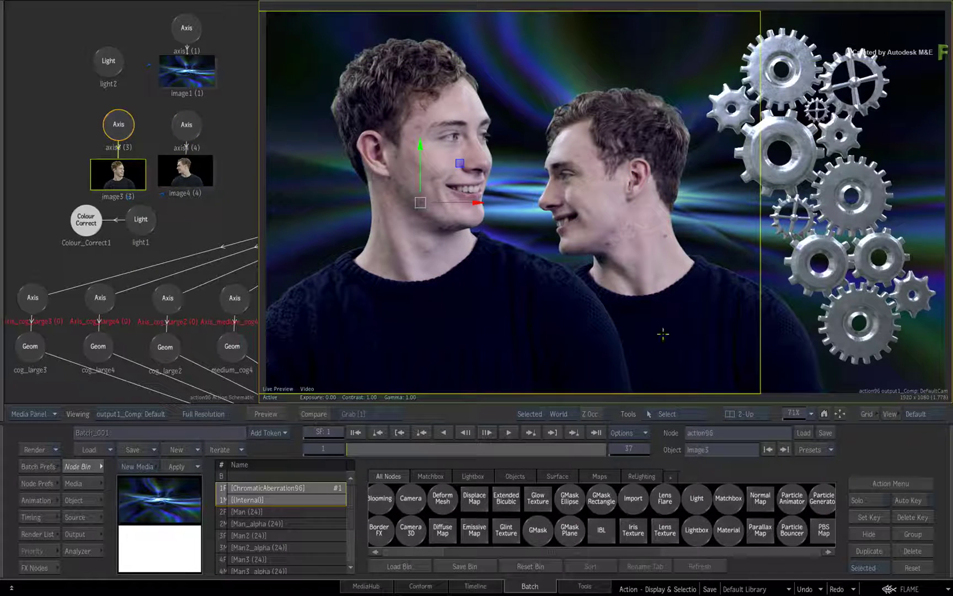
left_click(701, 332)
left_click(313, 336)
left_click(849, 216)
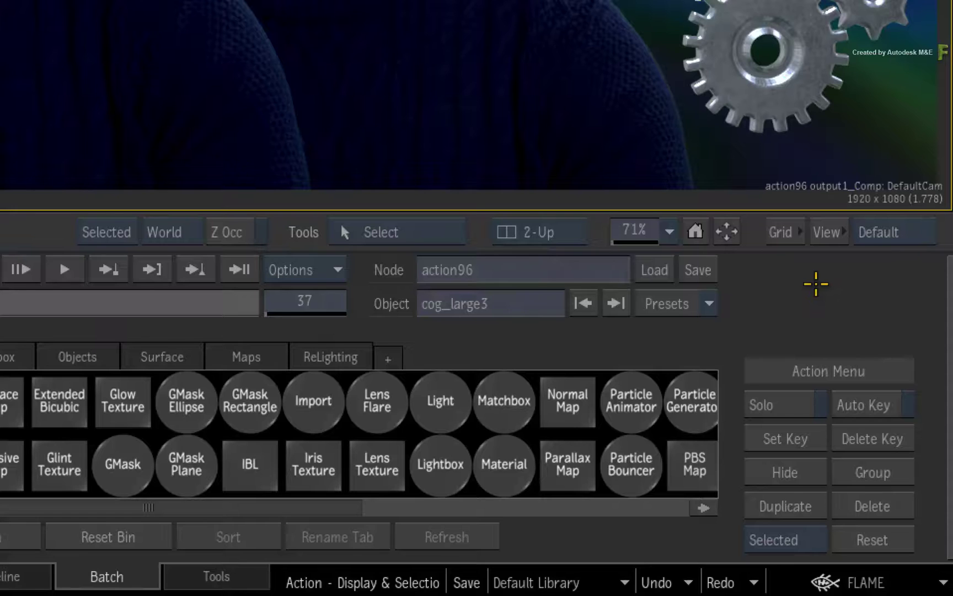
Turn on Solo, widen the schematic, and step through the image3, image4 and cog nodes
left_click(872, 497)
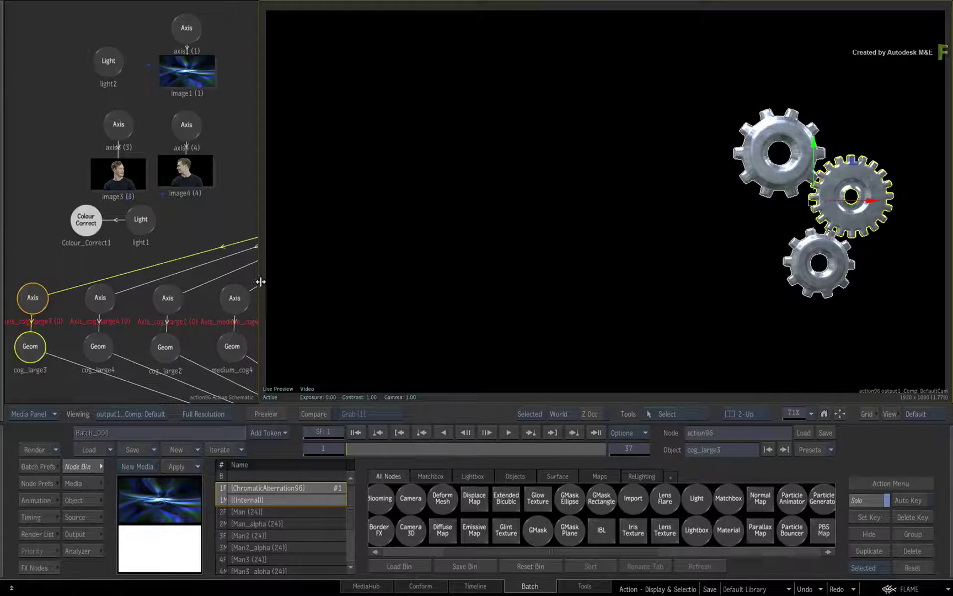
left_click_drag(258, 283, 454, 272)
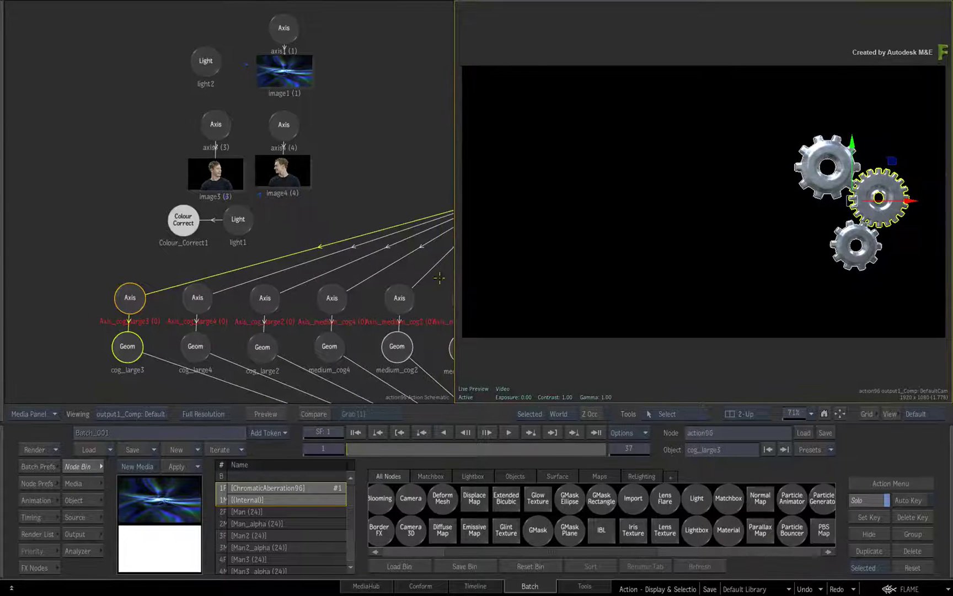
left_click(271, 171)
left_click(205, 175)
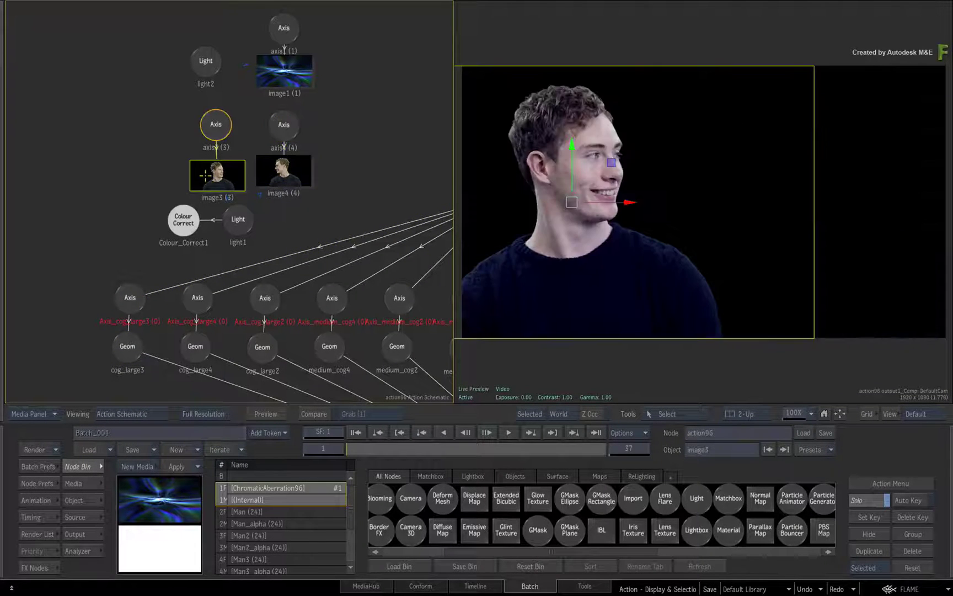
left_click(280, 175)
left_click(262, 347)
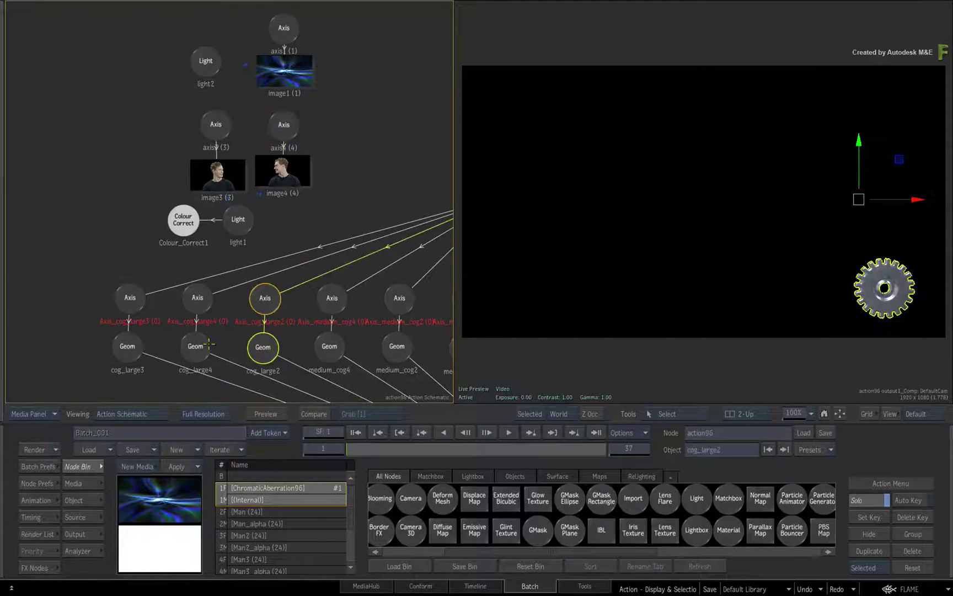
left_click(199, 347)
left_click(255, 345)
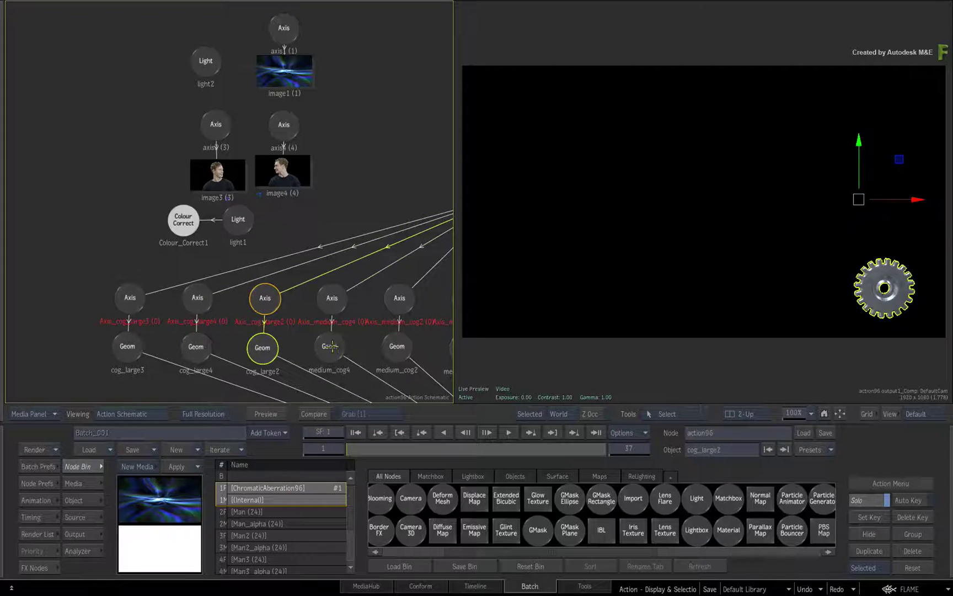
left_click(332, 346)
left_click(391, 344)
Bring the cogs1 hub into view, select medium_cog3 and Medium_Cog5, then the cogs1 Axis node
middle_click_drag(398, 242, 159, 206)
left_click(215, 292)
left_click(279, 286)
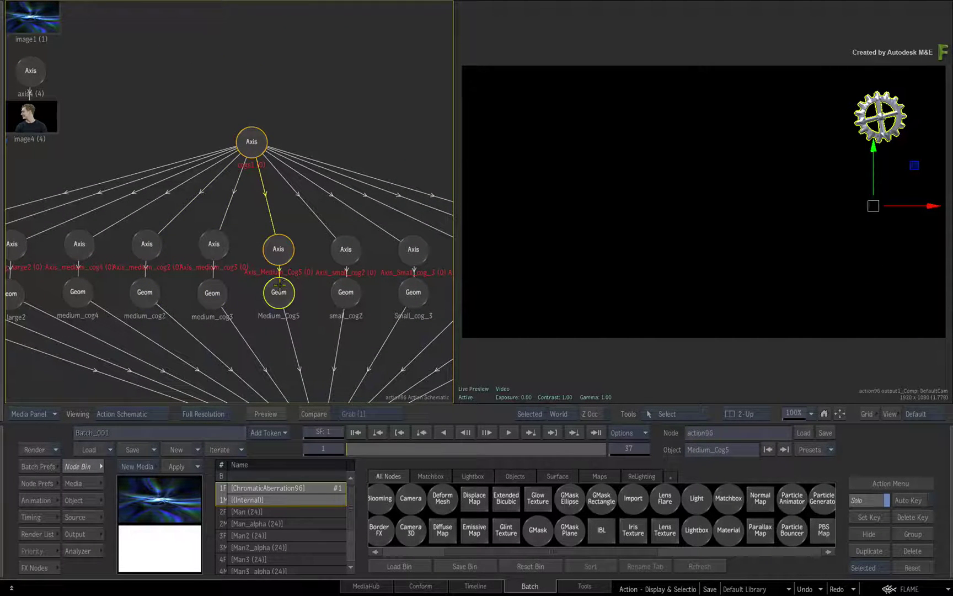
left_click(200, 293)
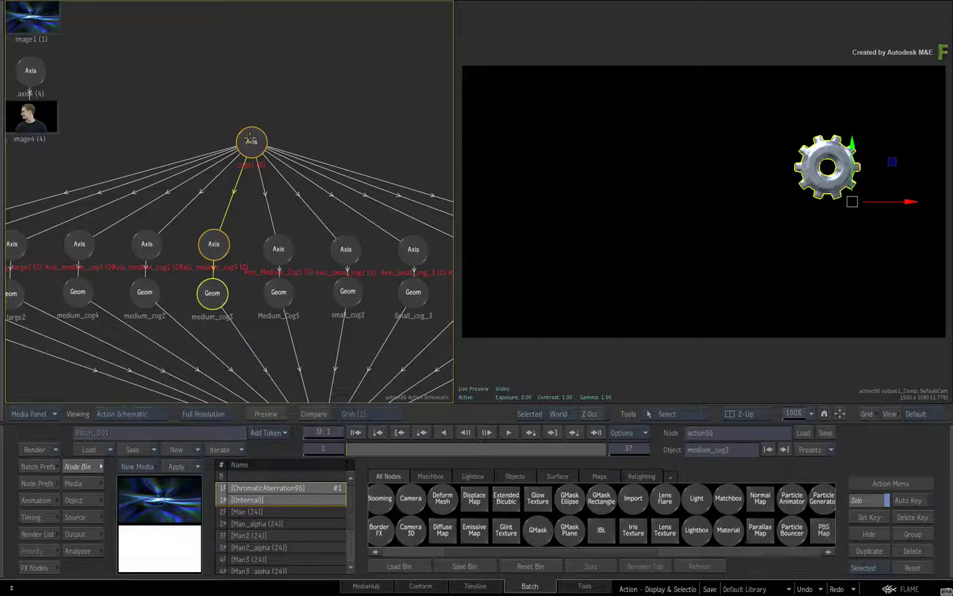
left_click(251, 141)
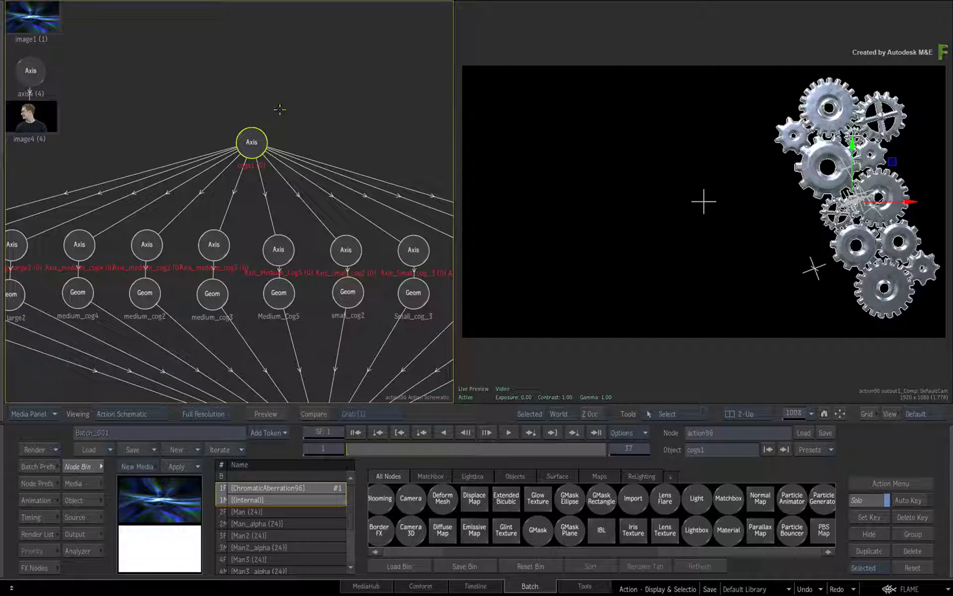
Add image4 to image3 so both men are selected, then deselect and turn Solo off
left_click(292, 101)
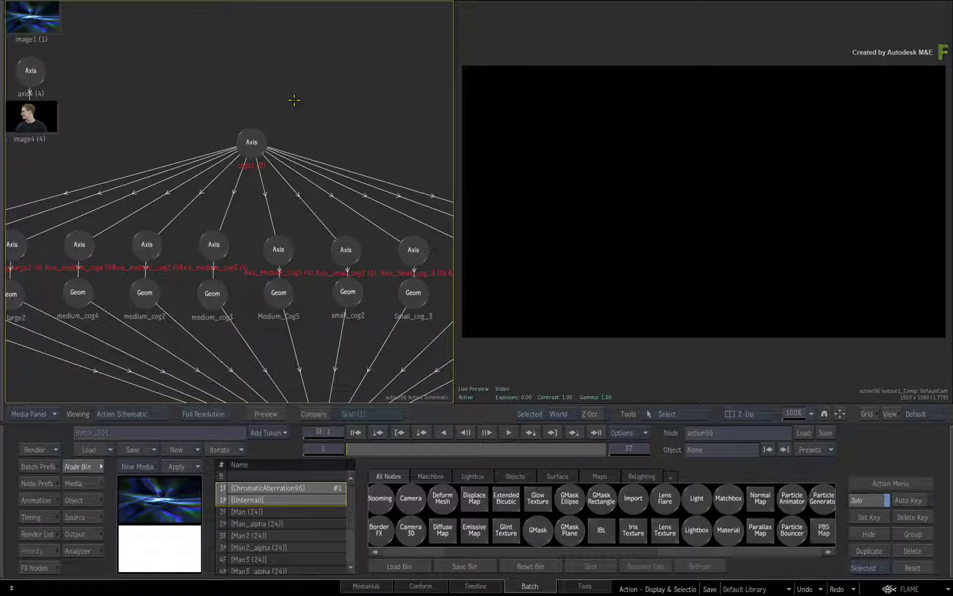
left_click_drag(267, 105, 374, 167)
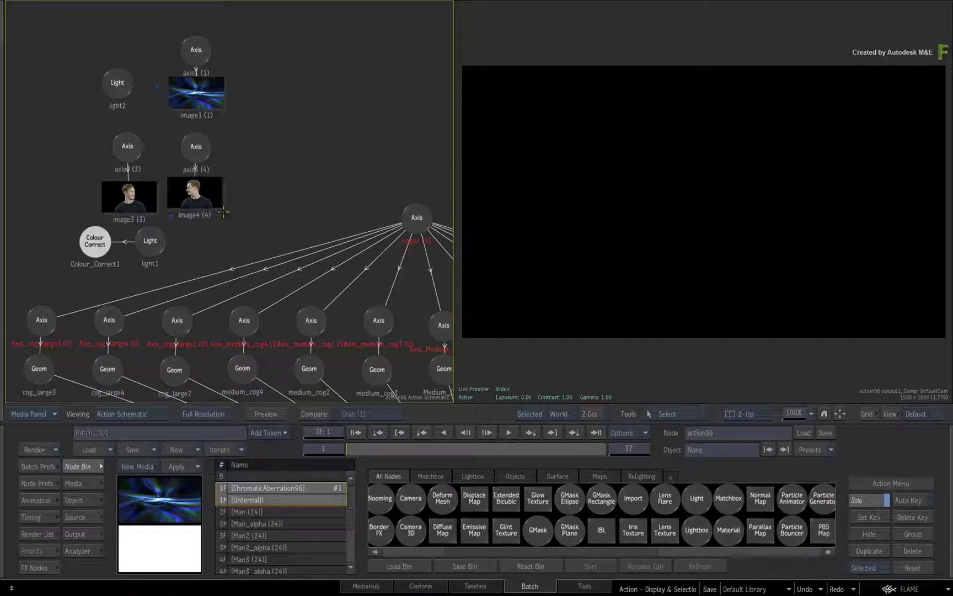
left_click(198, 200)
left_click(132, 200)
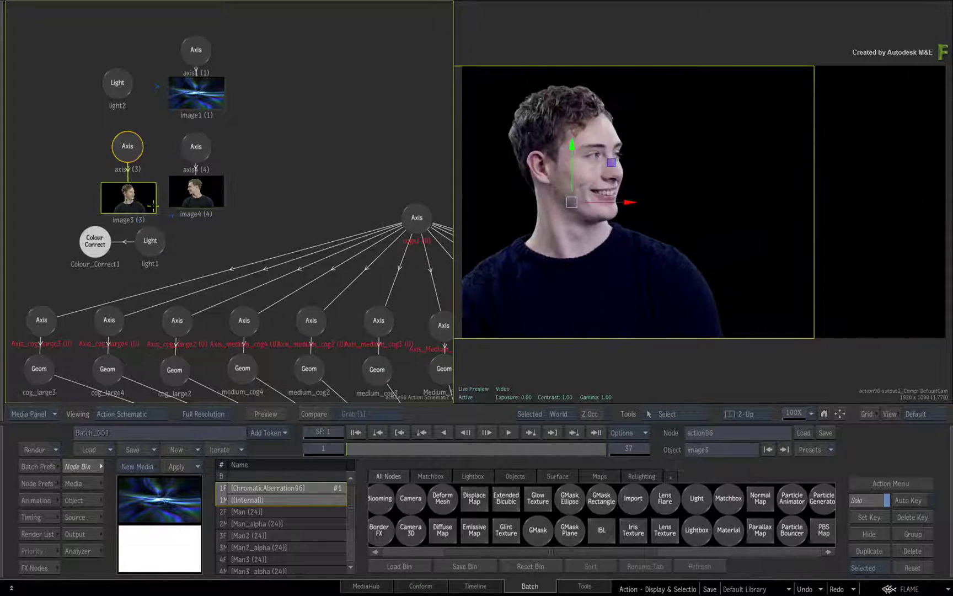
left_click(193, 201, "shift")
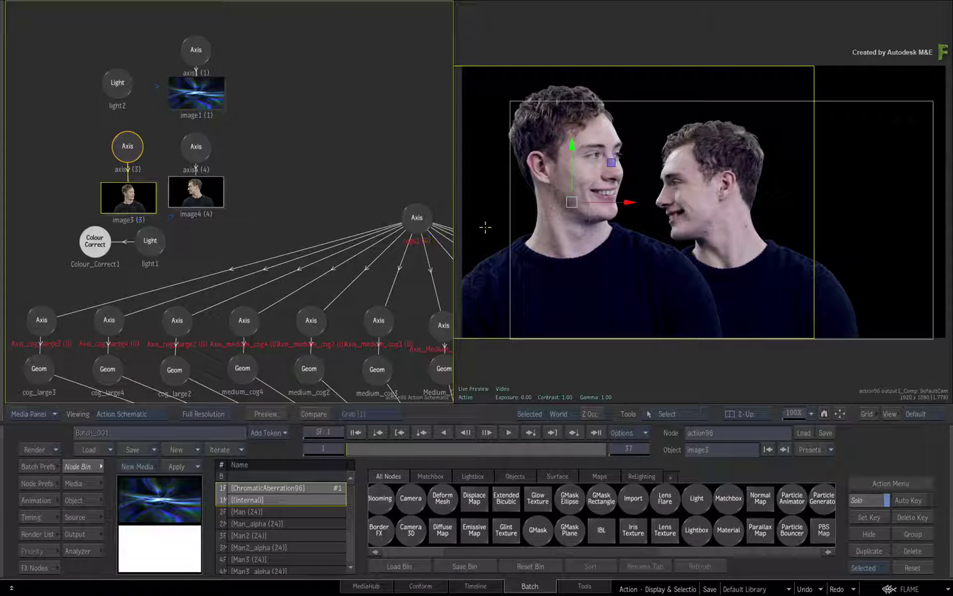
left_click(862, 84)
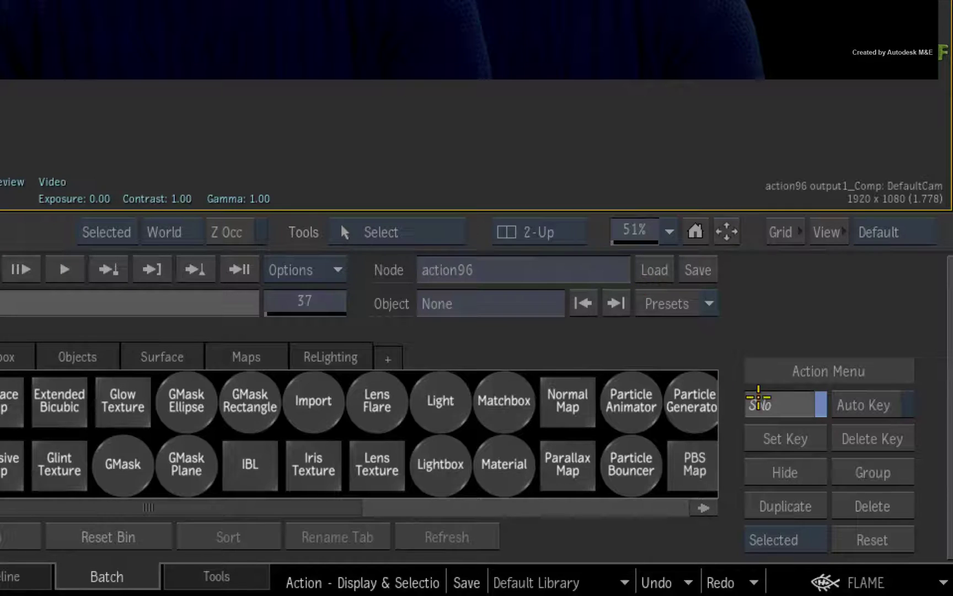
left_click(766, 408)
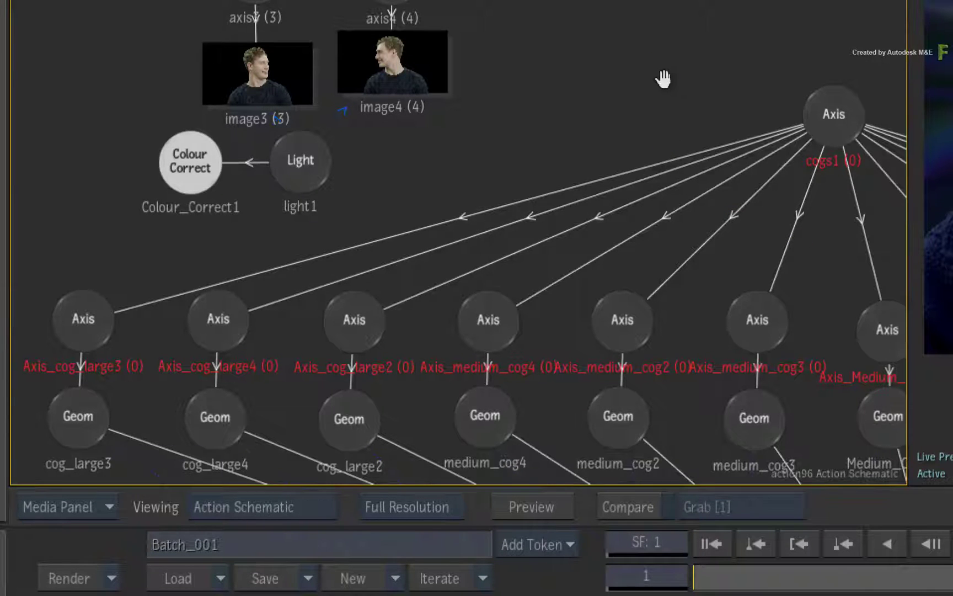
Box-select the cog Axis nodes and raise them, then shift the axis3 and men's image group right
middle_click_drag(661, 79, 668, 22)
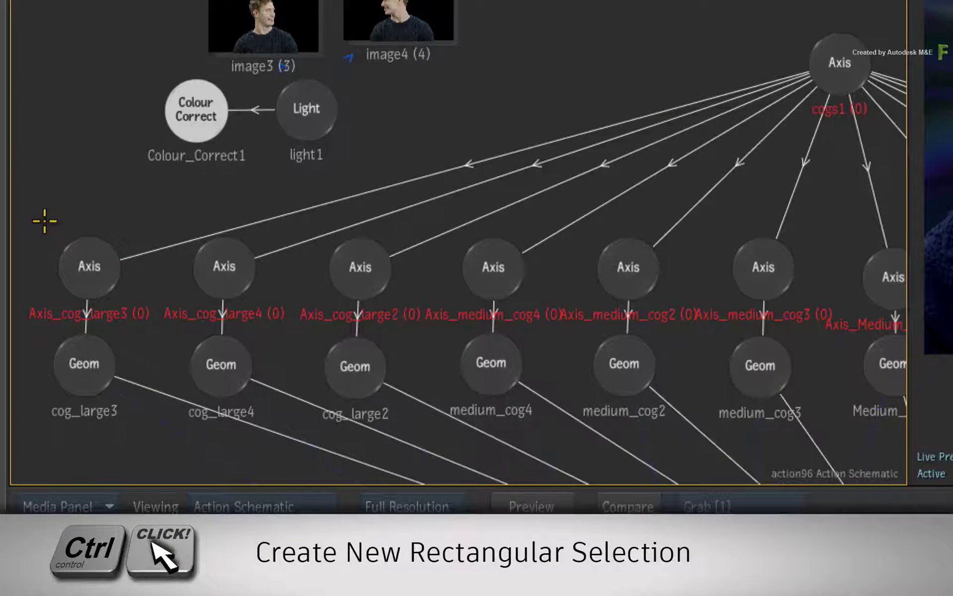
left_click_drag(44, 224, 681, 313, "ctrl")
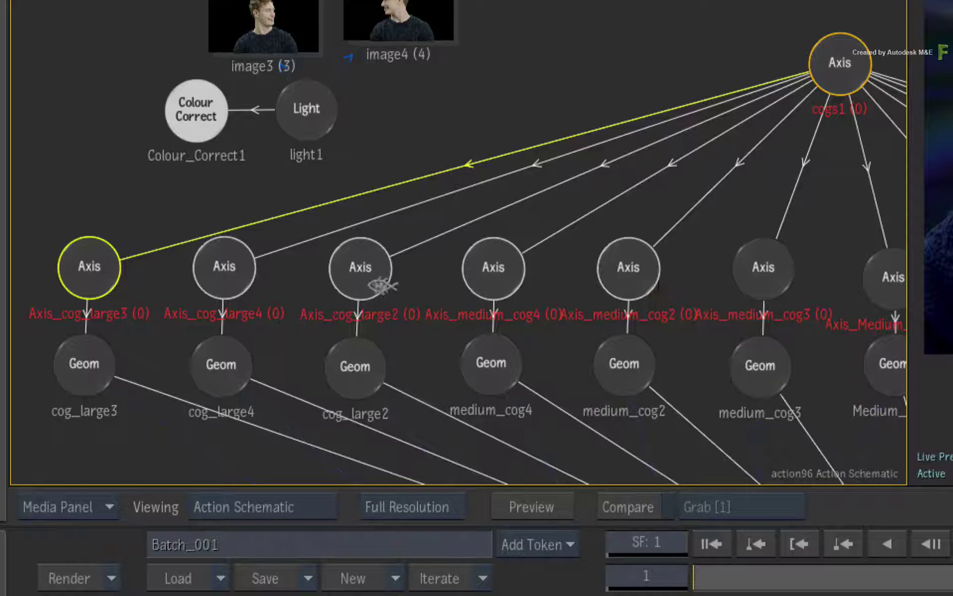
left_click_drag(628, 271, 640, 223)
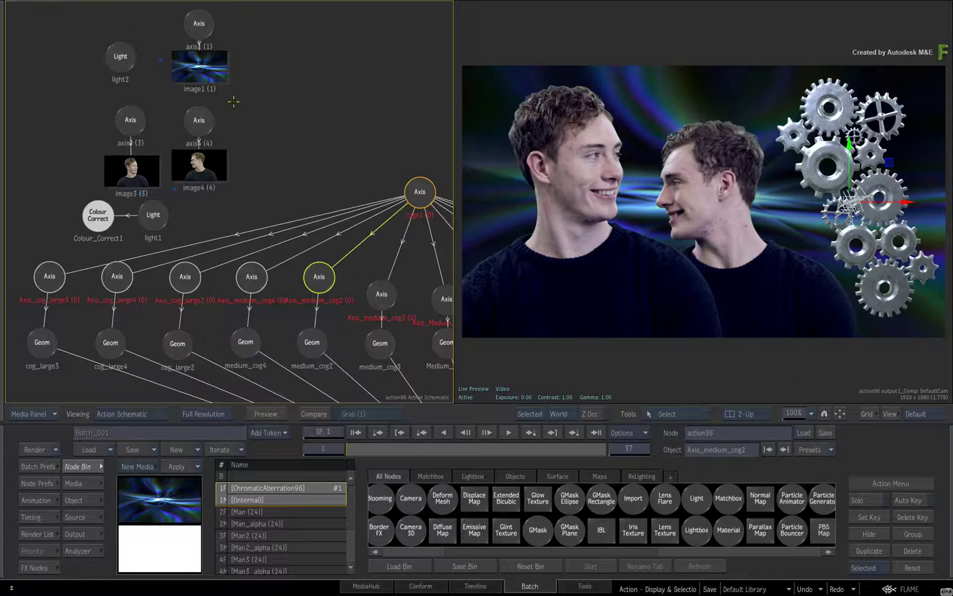
left_click_drag(96, 206, 97, 207)
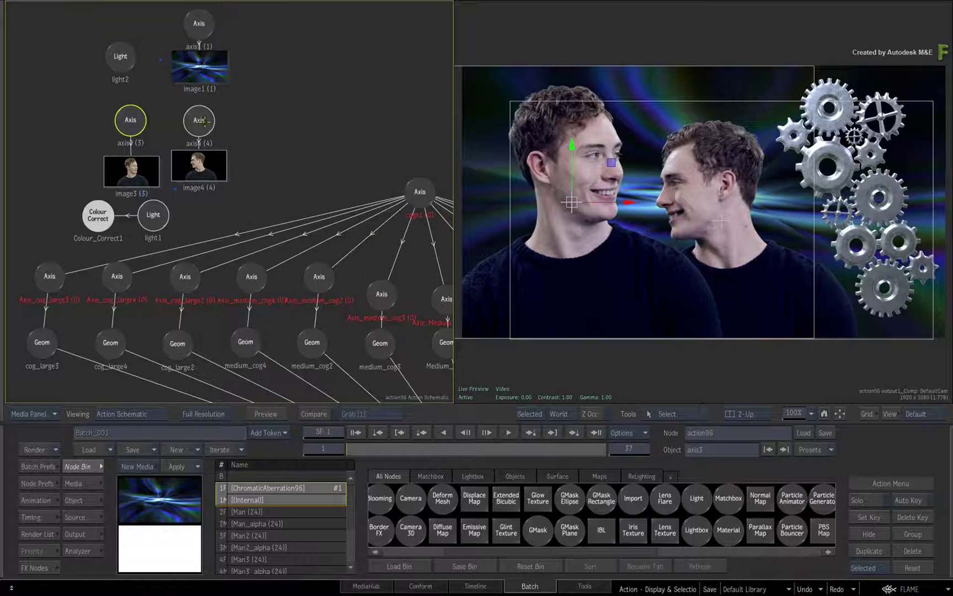
mouse_move(203, 120)
left_mouse_down()
mouse_move(215, 107)
mouse_move(205, 120)
left_mouse_up()
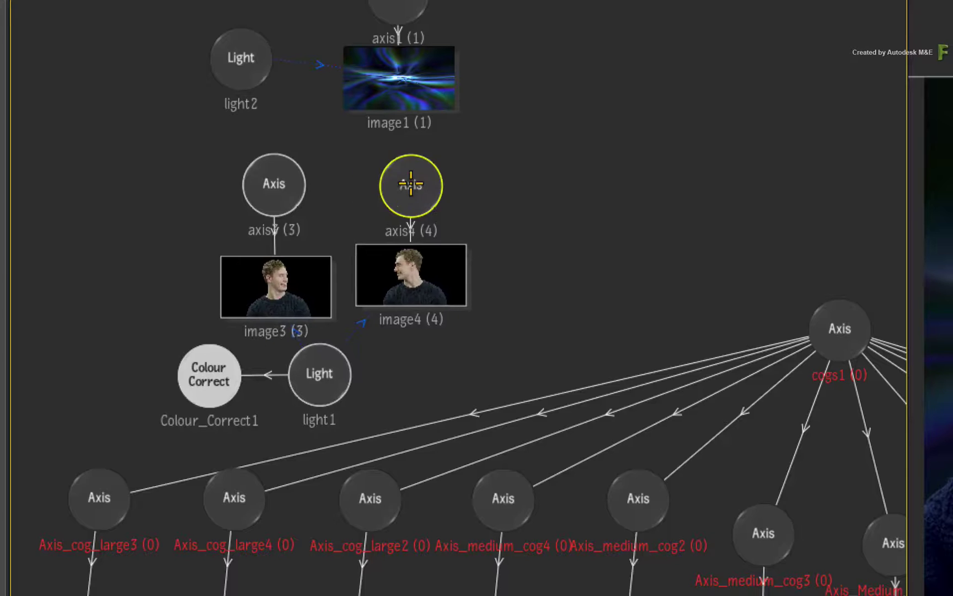
Move the men's nodes up-left, frame them, and select and frame the cog_large3 node
mouse_move(411, 184)
left_mouse_down()
mouse_move(392, 173)
mouse_move(401, 172)
left_mouse_up()
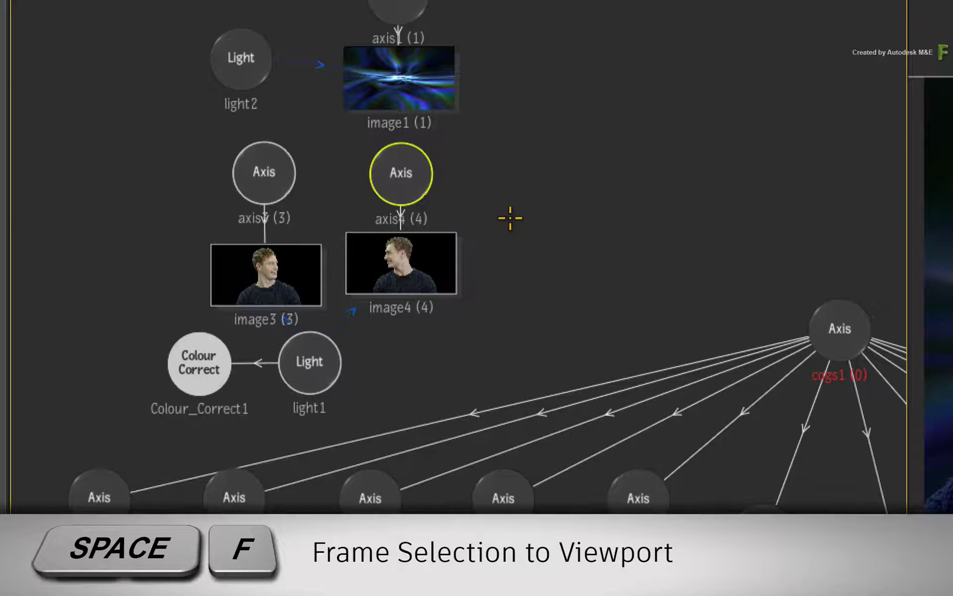
key("space+f")
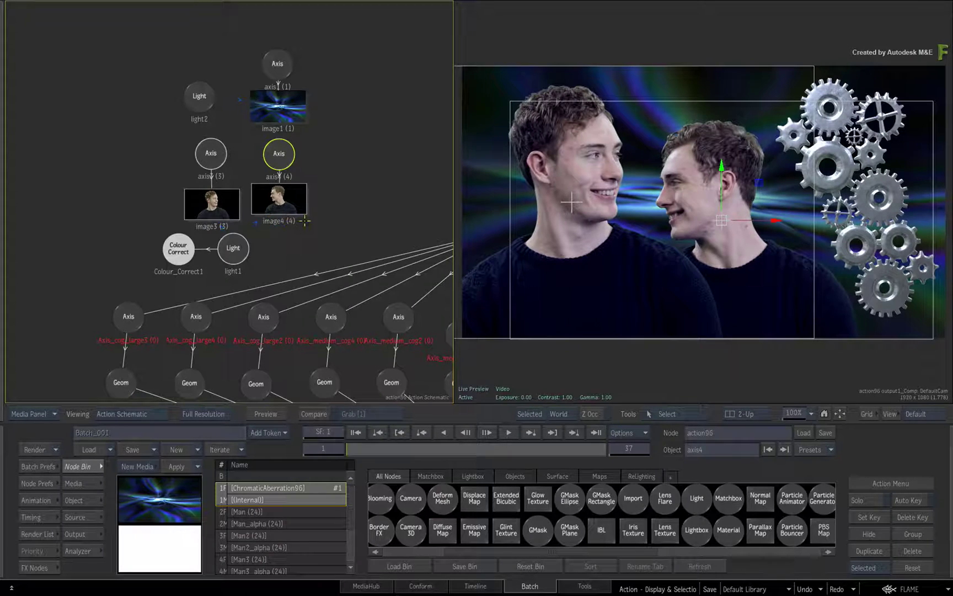
left_click_drag(406, 206, 219, 47)
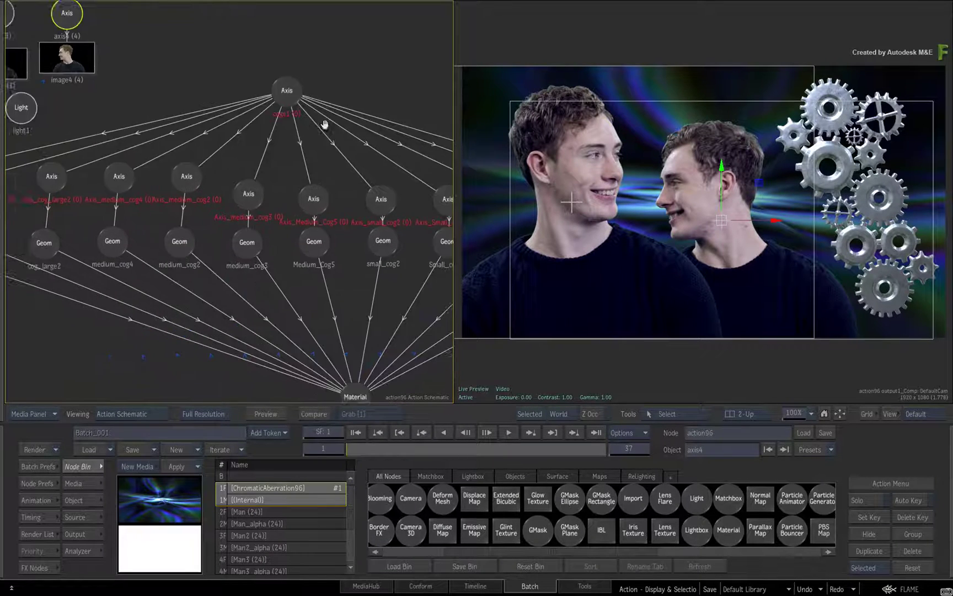
left_click_drag(335, 129, 377, 174)
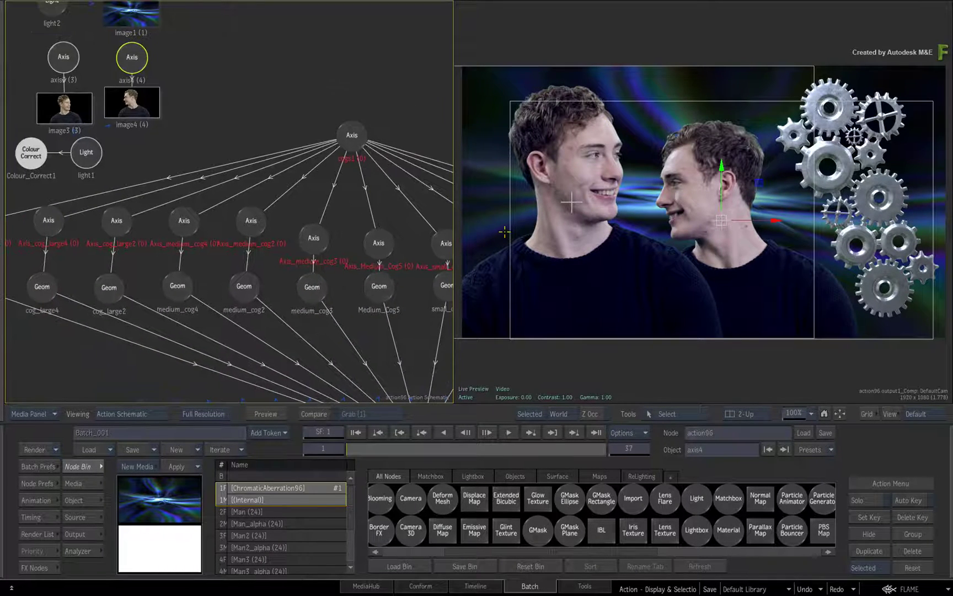
left_click(863, 219)
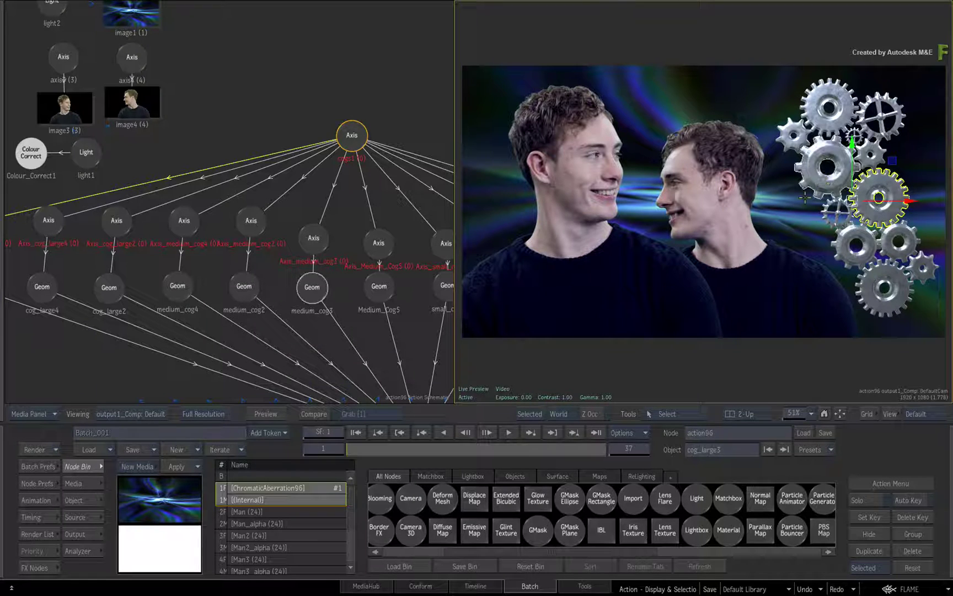
key("f")
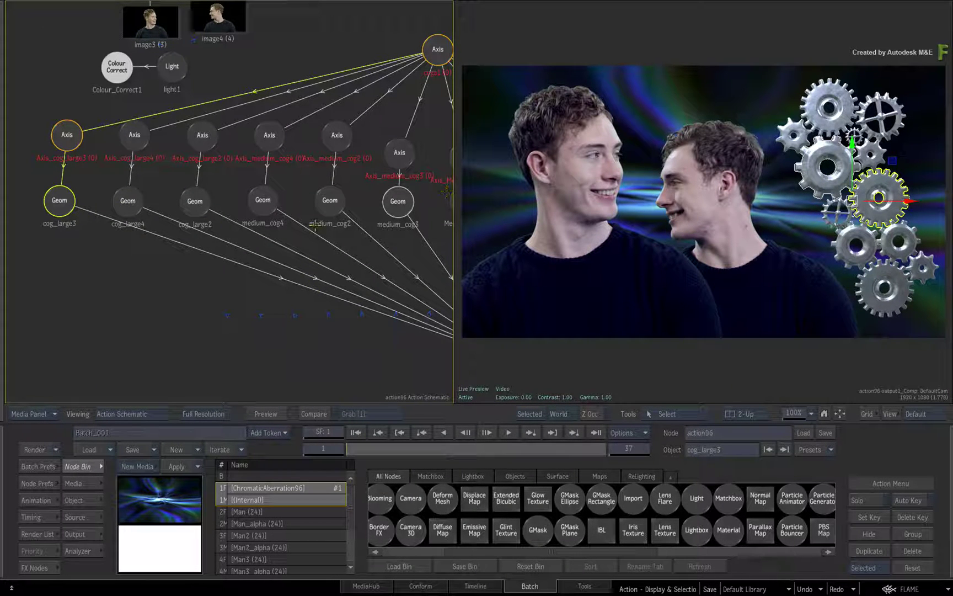
Select image4, show the working 3D view at 100% zoom, then select medium_cog4
middle_click_drag(329, 133, 276, 190)
left_click(275, 189)
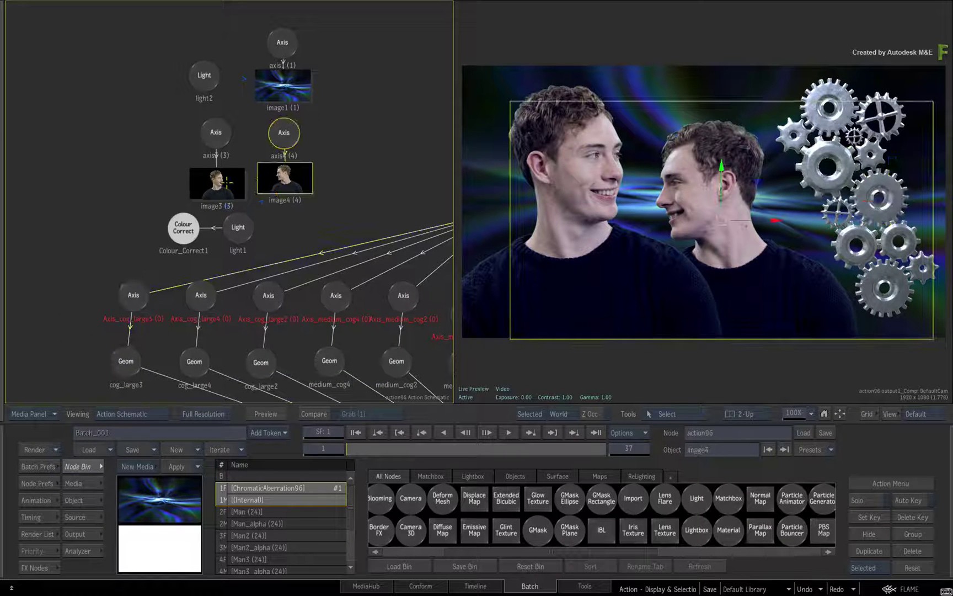
left_click(661, 234)
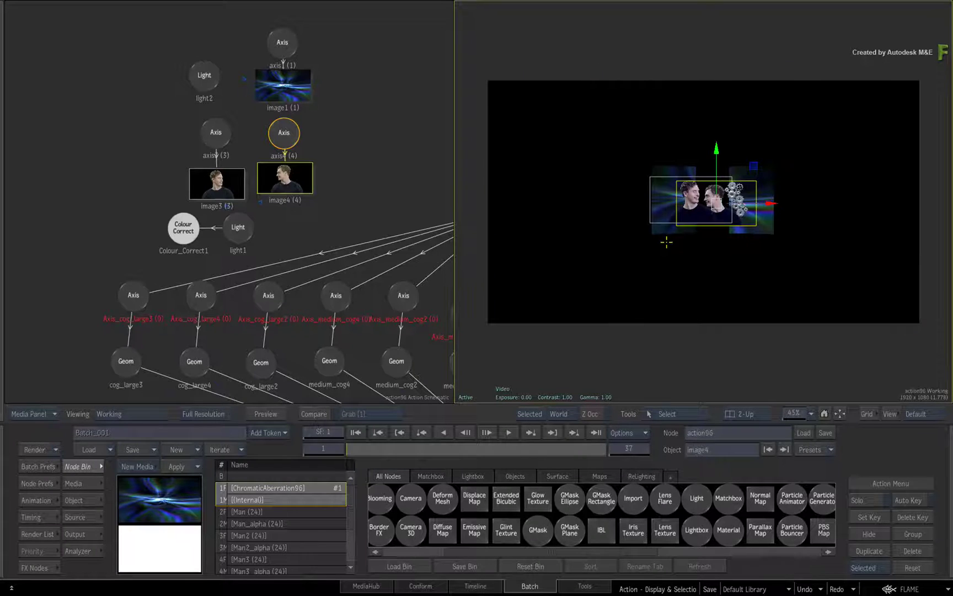
key("ctrl+1")
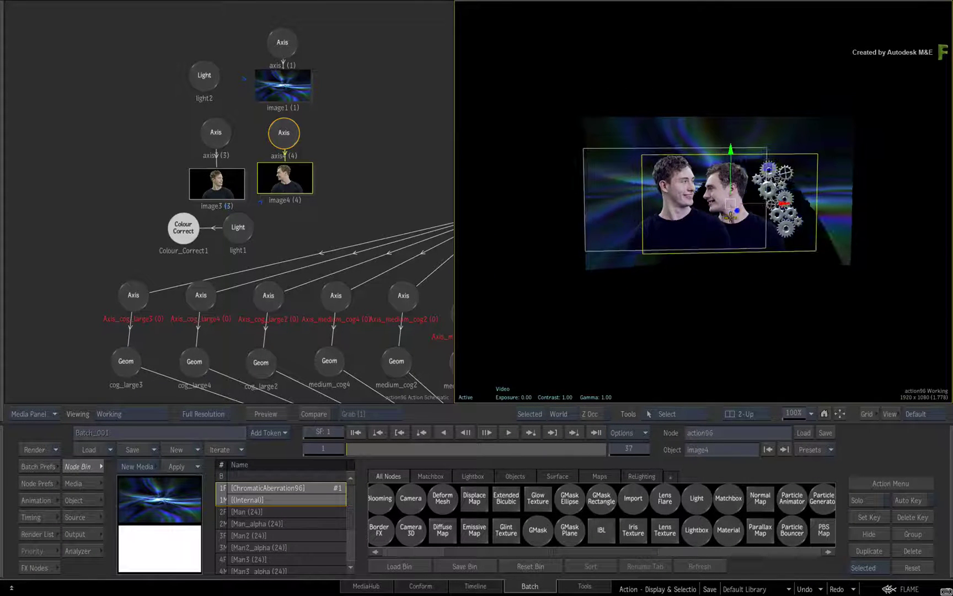
left_click(317, 359)
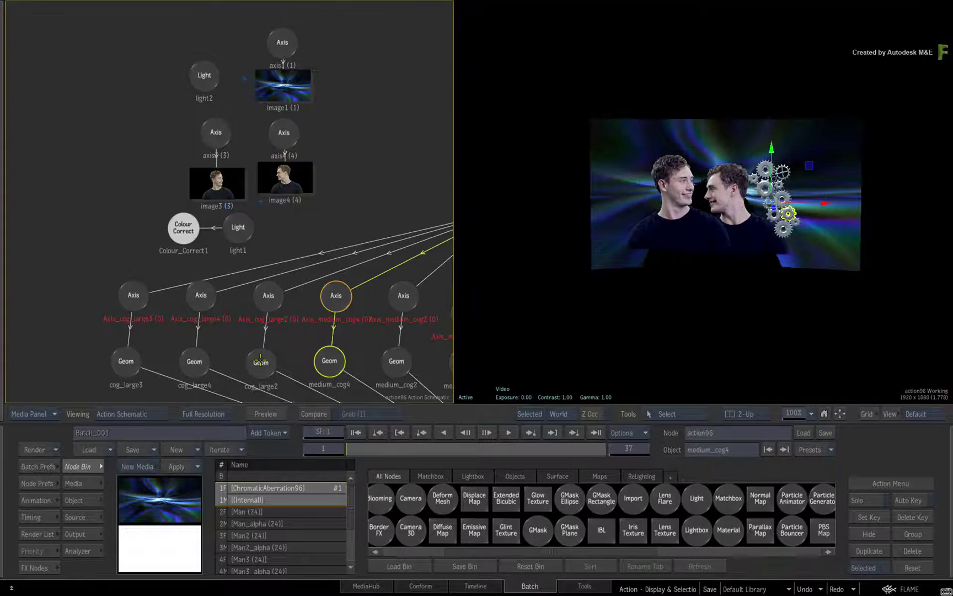
With the viewer on result preview, marquee-select the five cog Axis nodes and open the Mult_axes editor
scroll(764, 223, "up", 5)
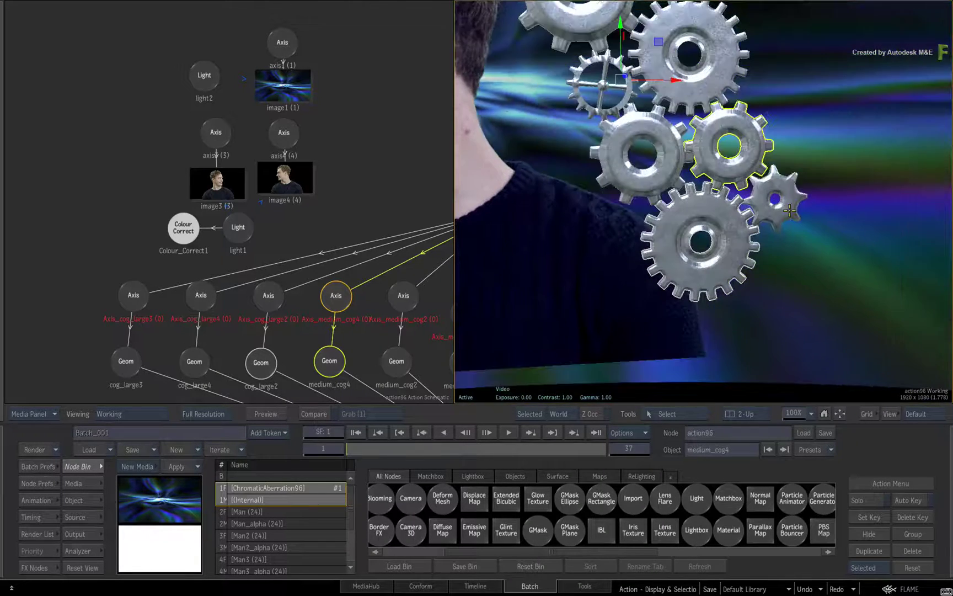
key("F1")
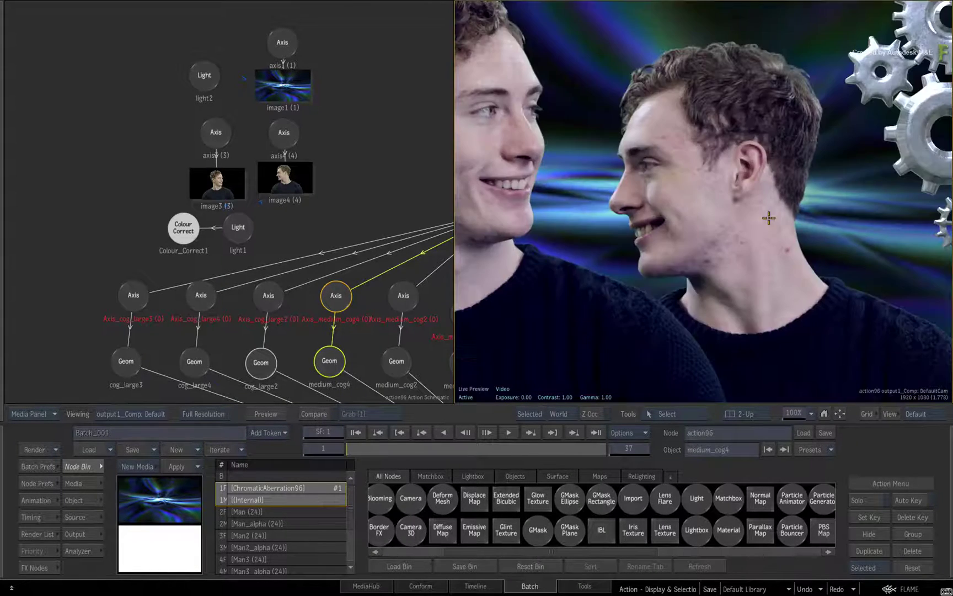
scroll(334, 206, "down", 4)
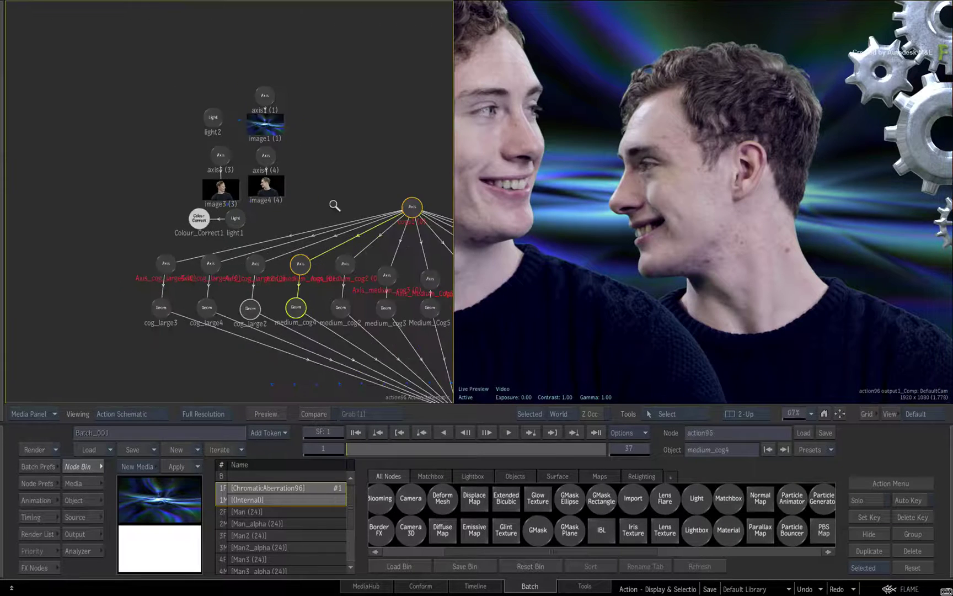
middle_click_drag(333, 207, 313, 227)
scroll(313, 228, "up", 4)
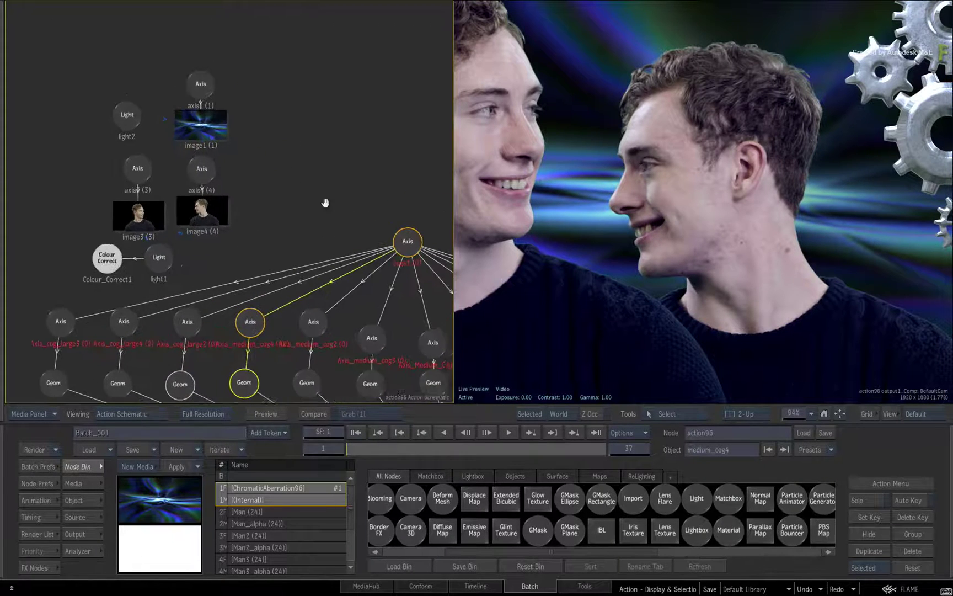
left_click(123, 254)
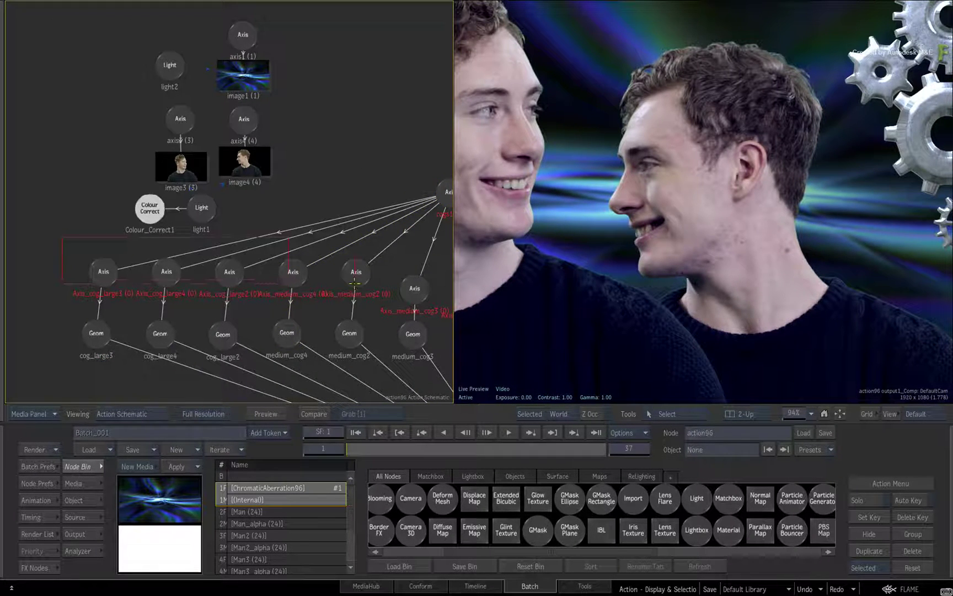
left_click_drag(354, 283, 385, 299)
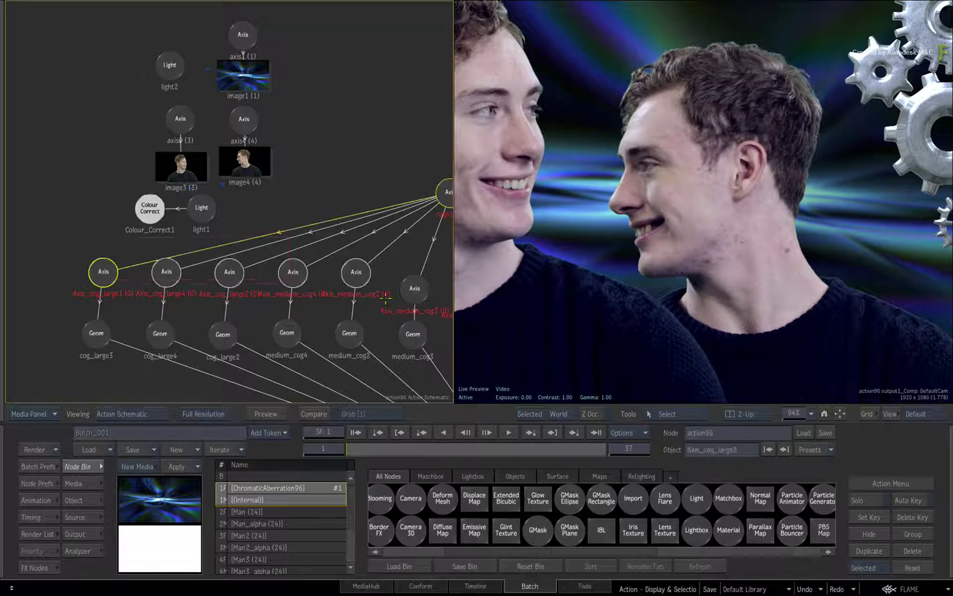
left_click(84, 499)
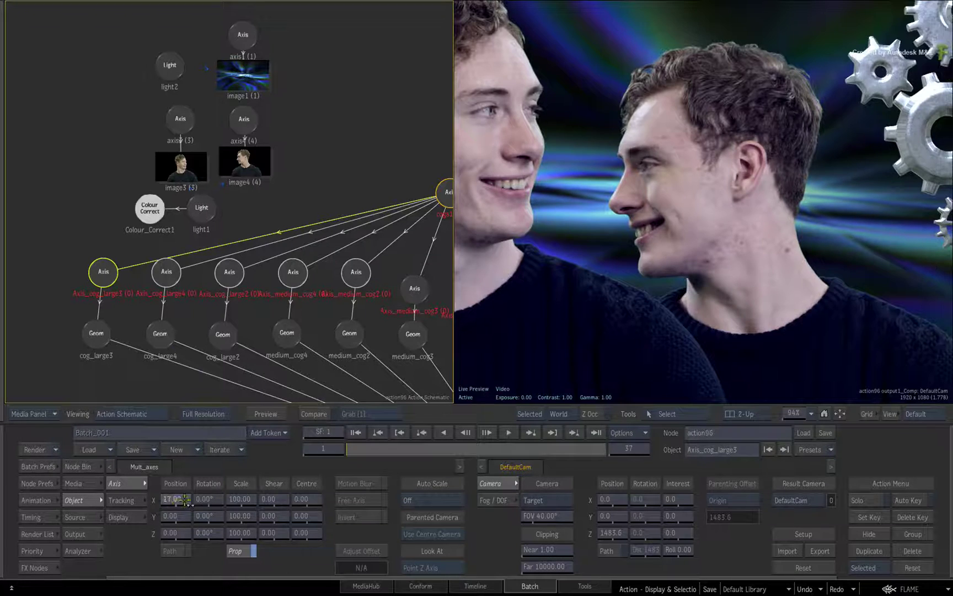
Show output1_Comp, then edit Axis_cog_large3 alone and set its Position X to 0.60
key("F4")
scroll(671, 223, "down", 2)
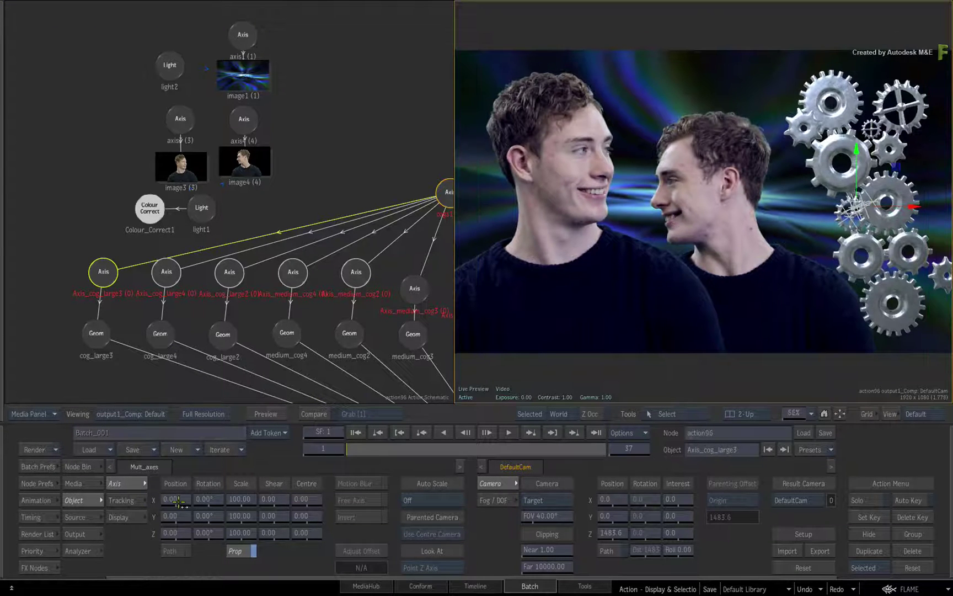
mouse_move(175, 502)
left_mouse_down()
mouse_move(181, 492)
mouse_move(170, 485)
left_mouse_up()
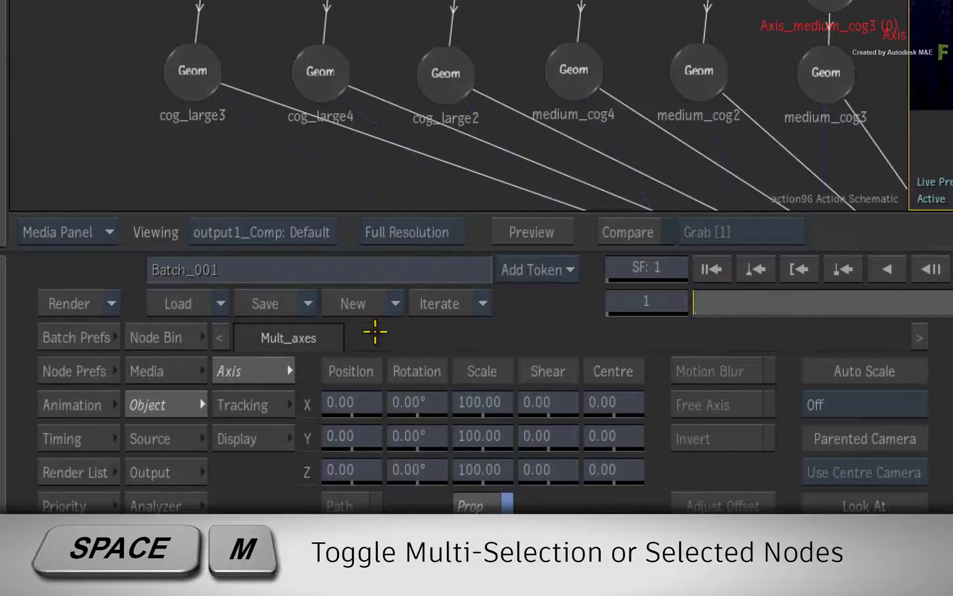
key("space+m")
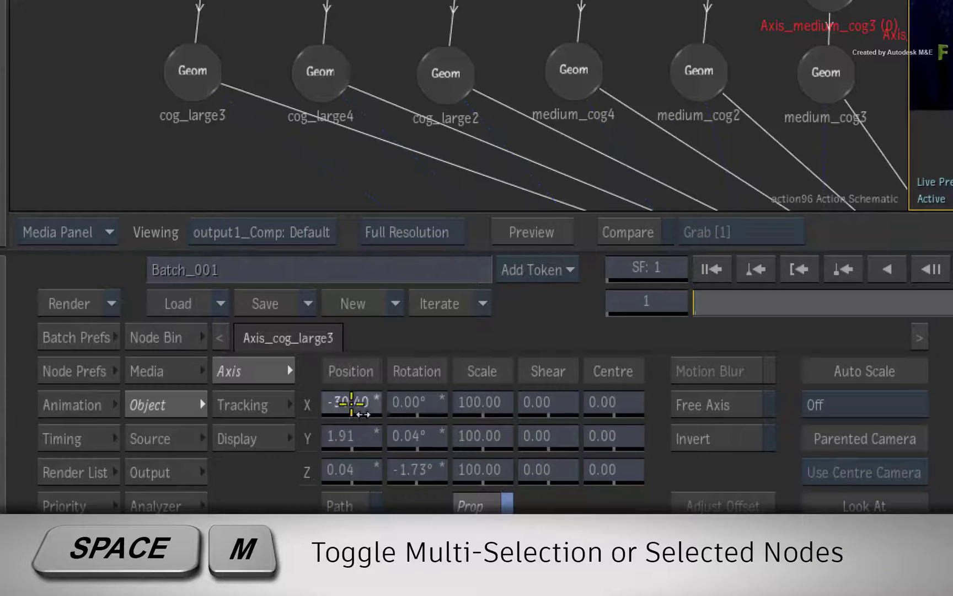
left_click_drag(351, 402, 381, 386)
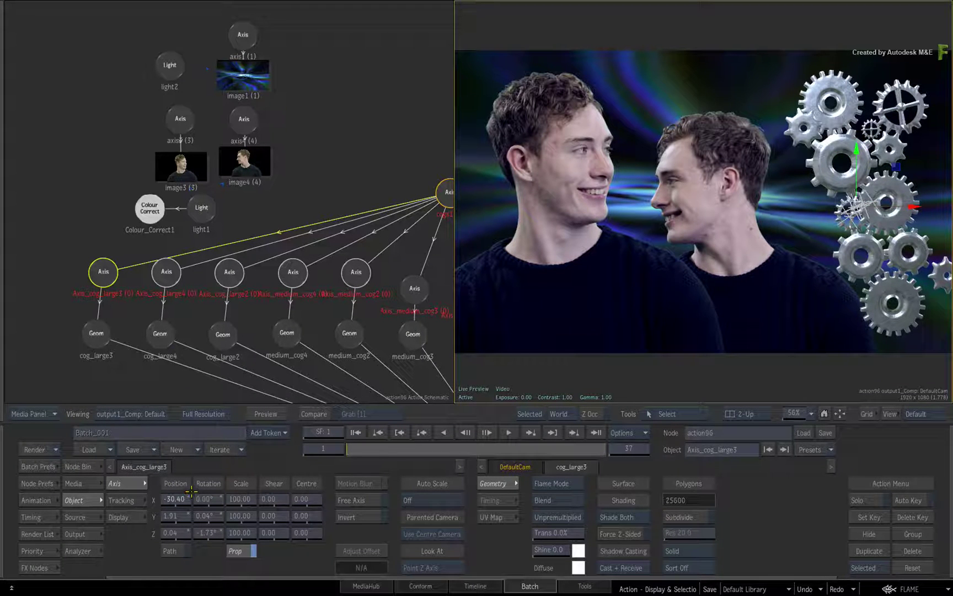
left_click_drag(192, 491, 192, 490)
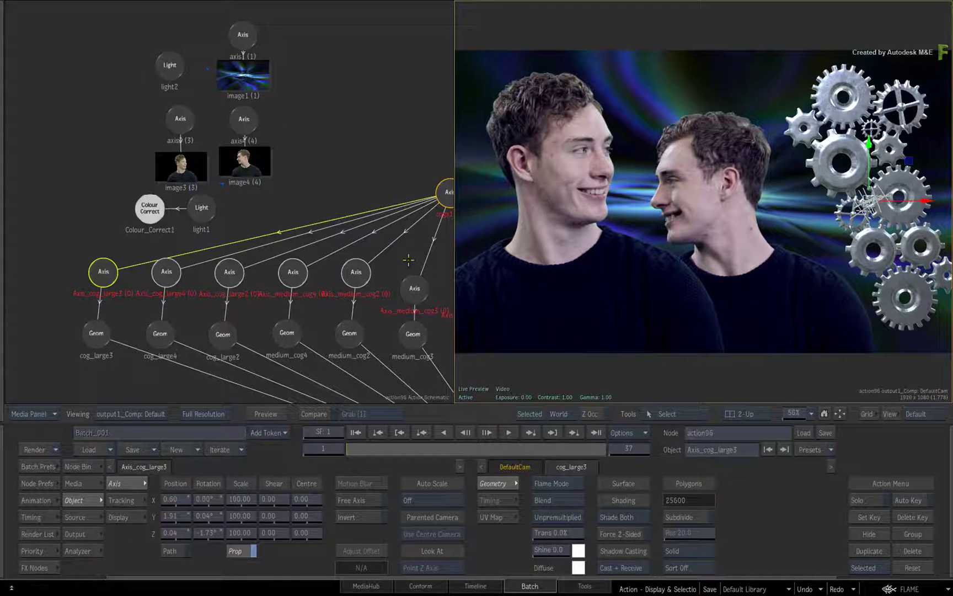
Cycle through the selected axes to medium_cog2 and move it left along X
key("q")
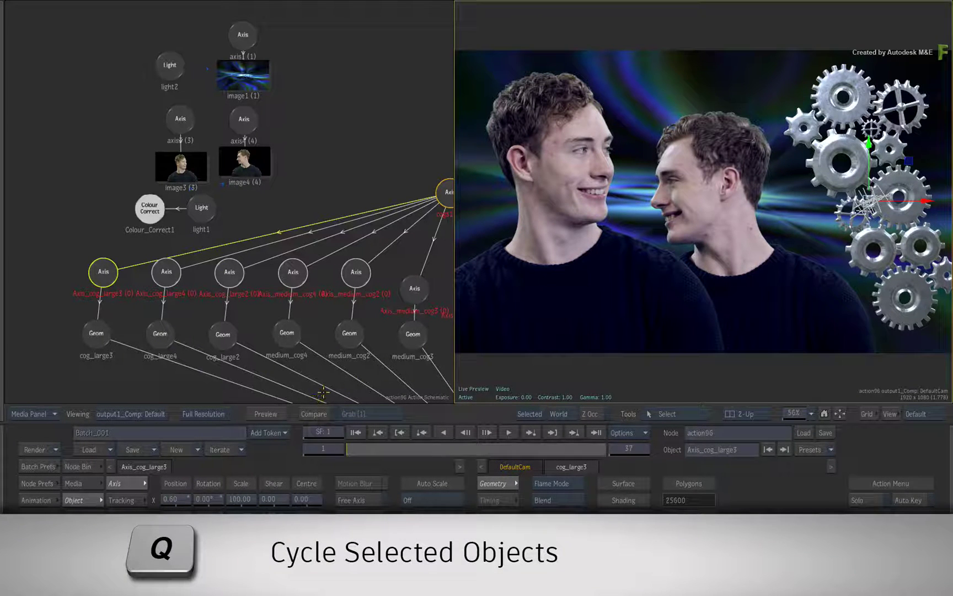
key("q")
key("q")
key("q")
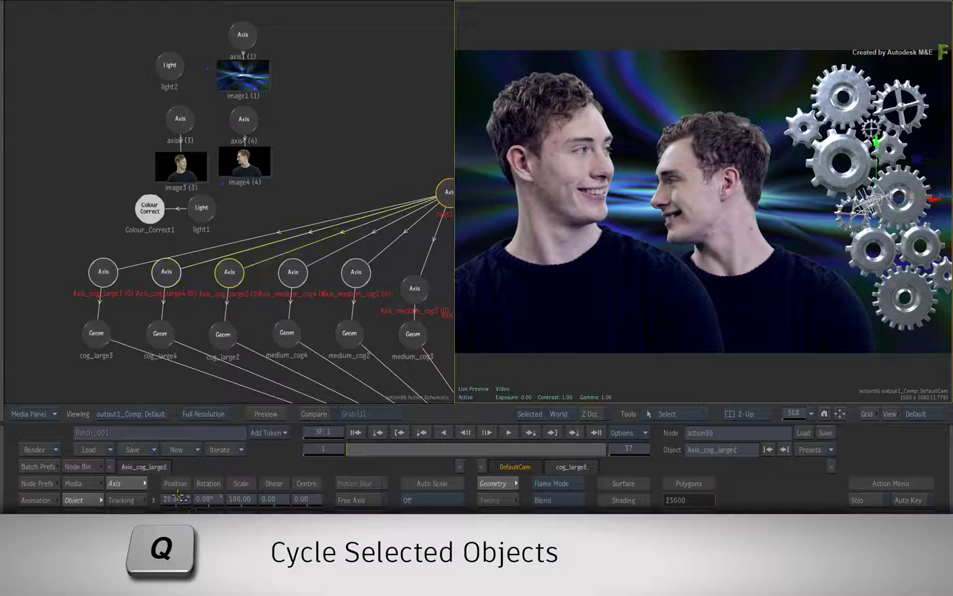
key("q")
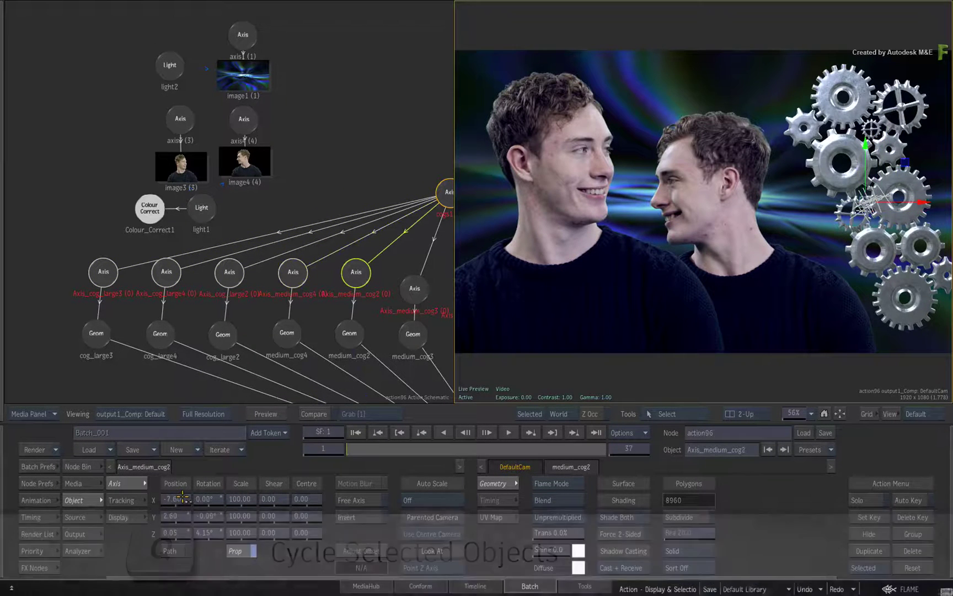
key("q")
key("shift+q")
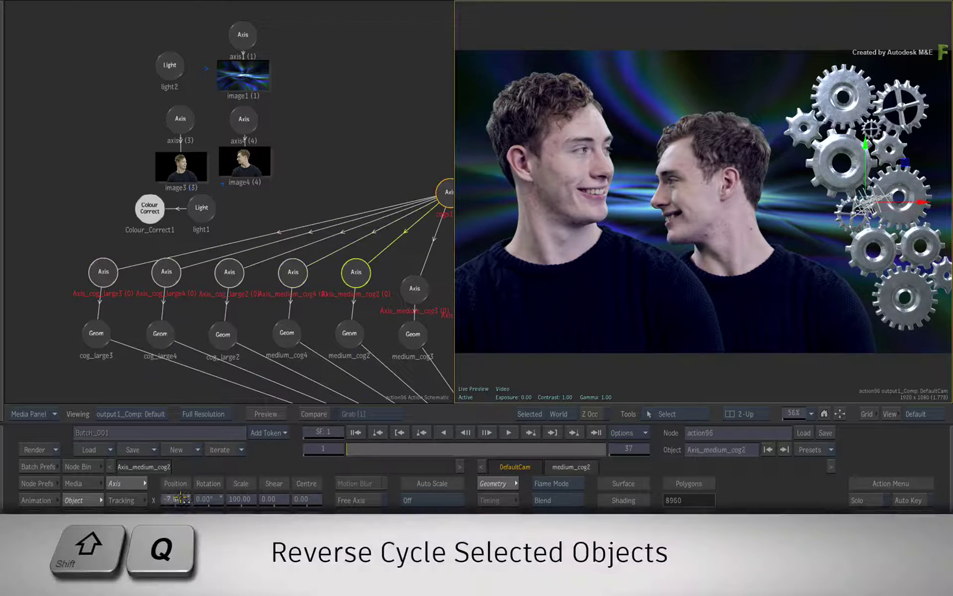
mouse_move(181, 498)
left_mouse_down()
mouse_move(157, 492)
mouse_move(174, 502)
left_mouse_up()
Nudge cog_large4 left along X, then return to Mult_axes with shared Position X at 6.00
key("q")
key("q")
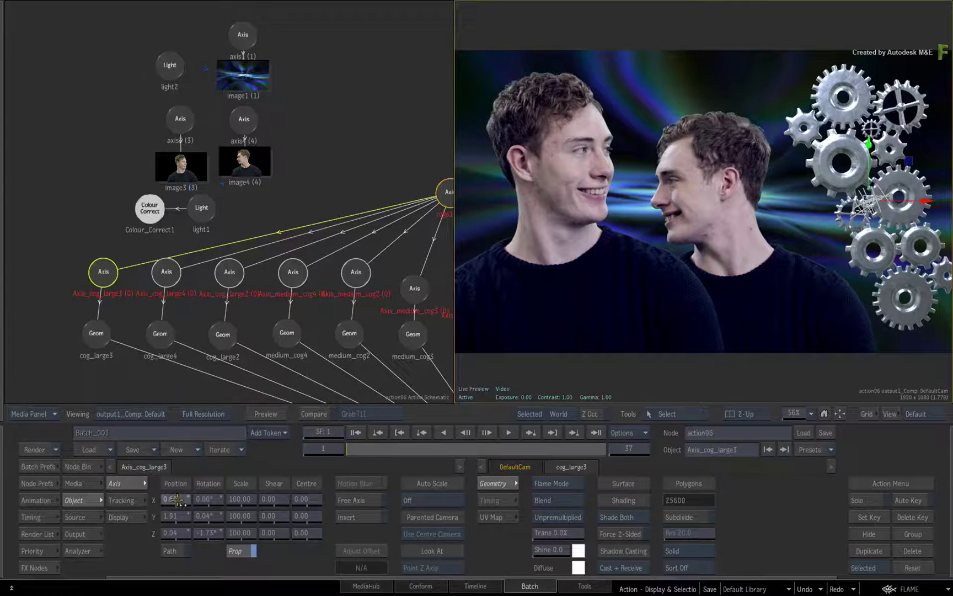
key("q")
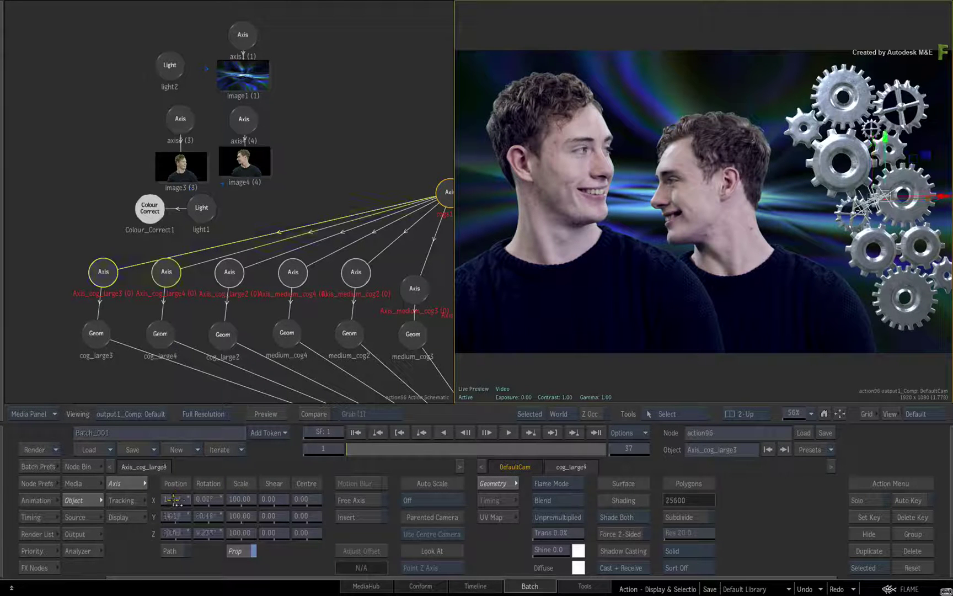
left_click_drag(174, 500, 164, 492)
key("Escape")
left_click_drag(181, 489, 184, 494)
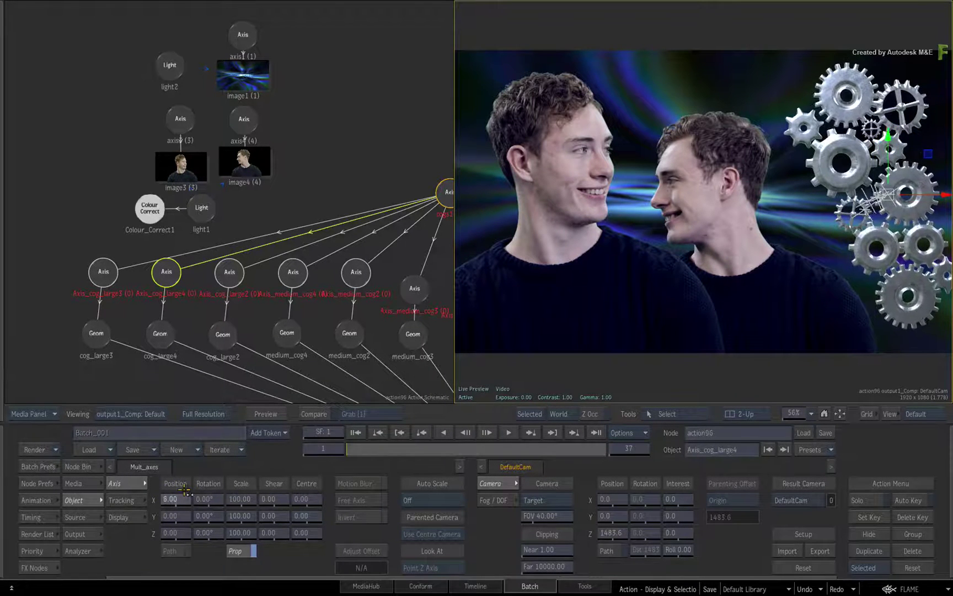
Reset shared X to 0, deselect, widen the viewer, and orbit DefaultCam to X -77.6, Y -15.5, Z 1481.5
left_click_drag(182, 496, 184, 505)
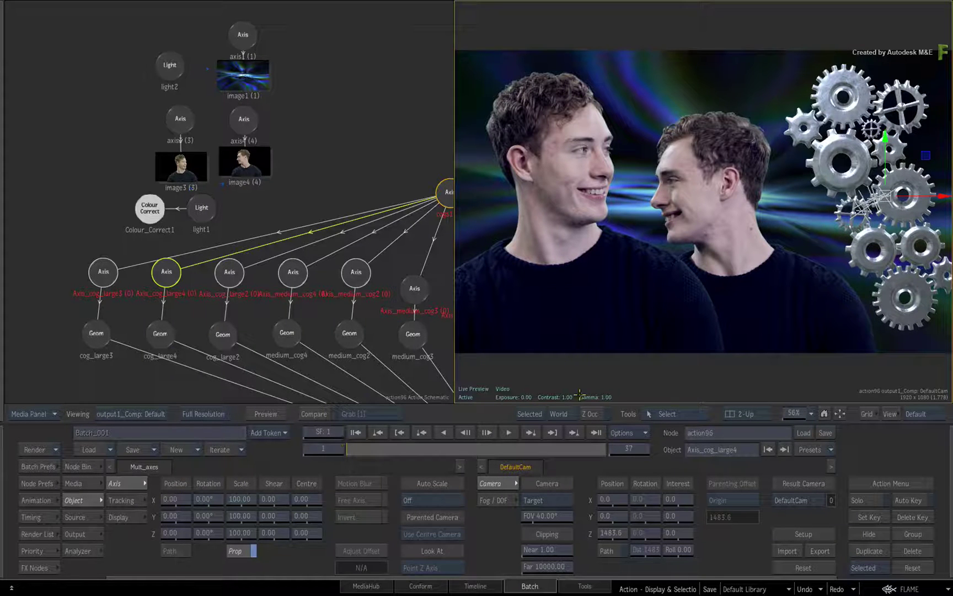
left_click(664, 373)
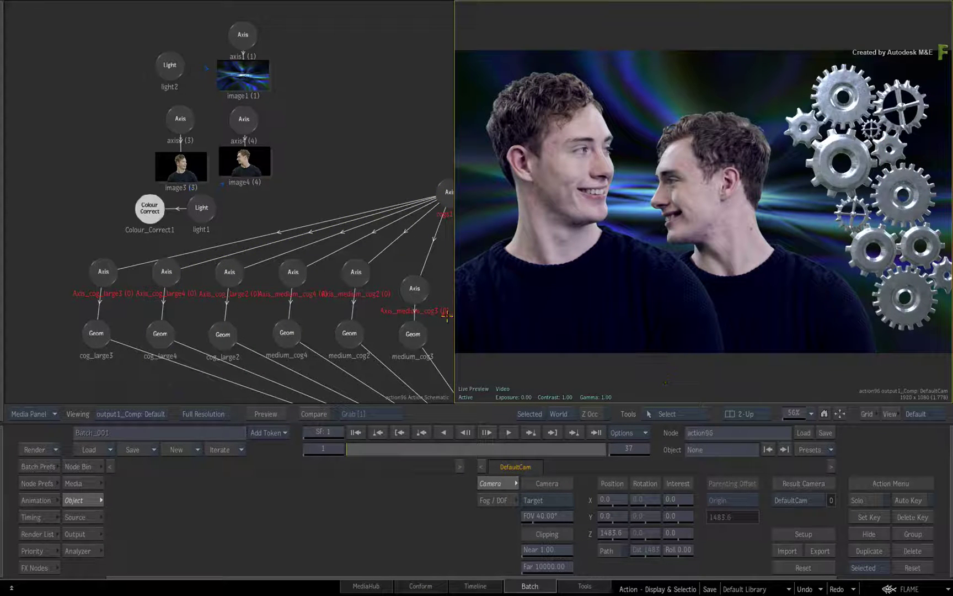
left_click_drag(454, 291, 353, 286)
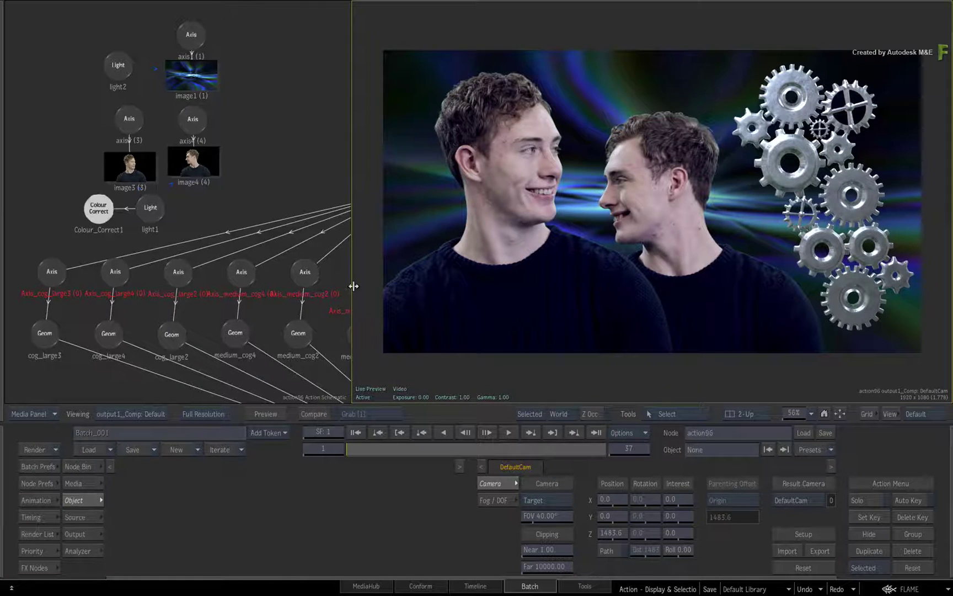
middle_click_drag(606, 185, 610, 238)
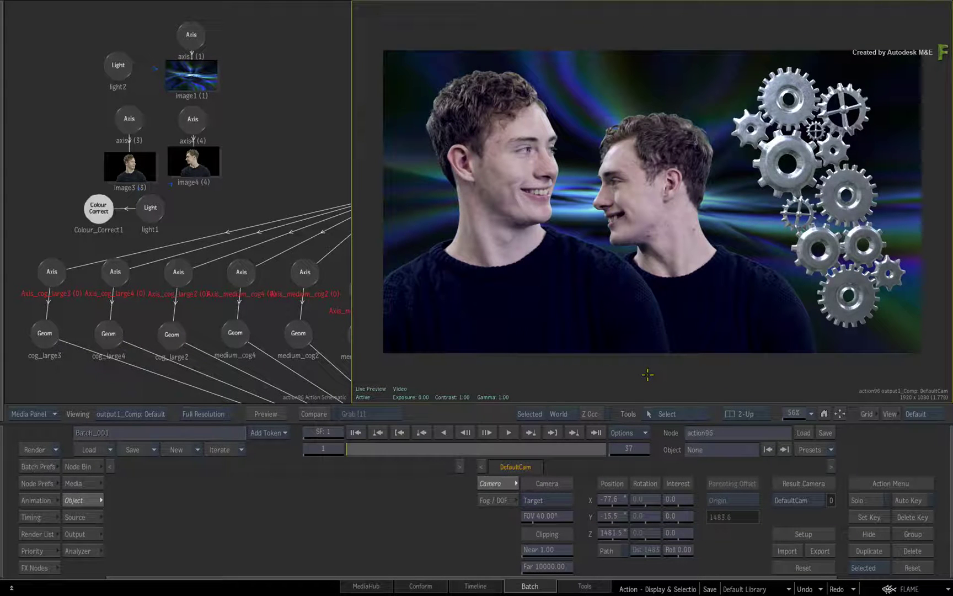